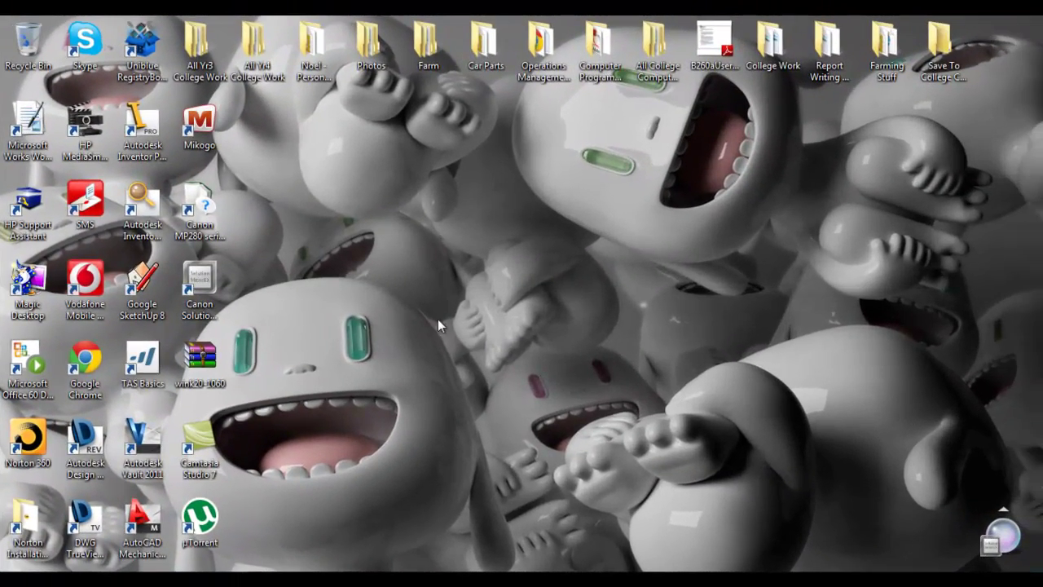
- Start Autodesk Inventor Professional 2010
{"action": "right_click", "coordinate": [150, 127]}
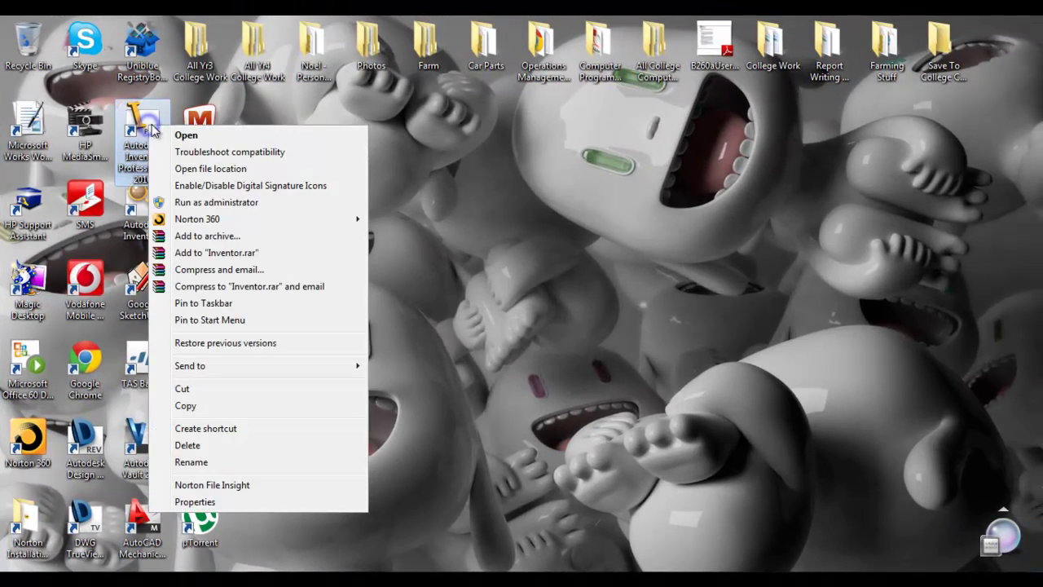
{"action": "left_click", "coordinate": [199, 137]}
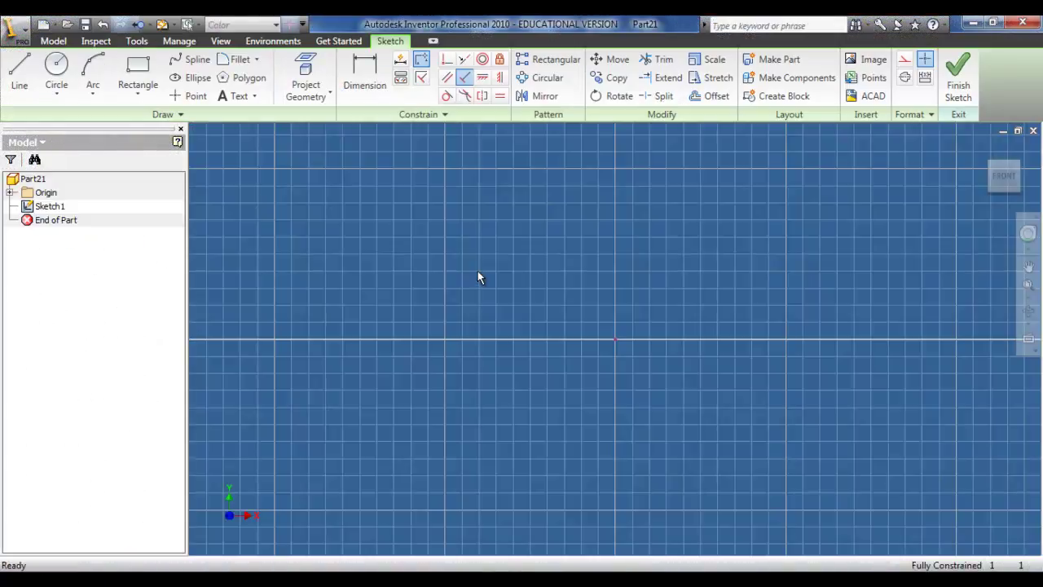
- Sketch a two-point rectangle about 44.4 mm wide and 23.4 mm high around the origin
{"action": "left_click", "coordinate": [137, 93]}
{"action": "left_click", "coordinate": [149, 122]}
{"action": "left_click", "coordinate": [423, 244]}
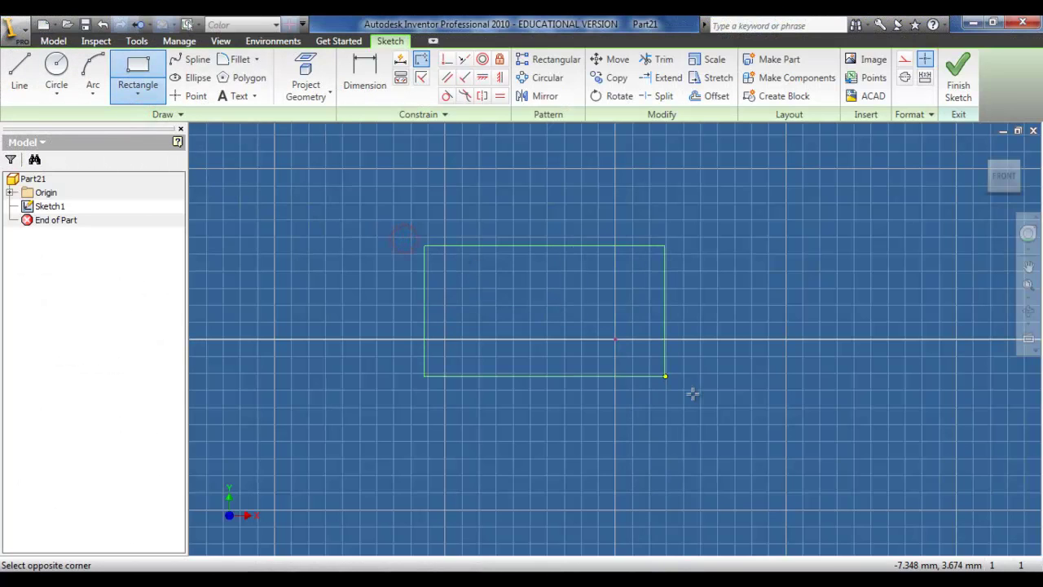
{"action": "left_click", "coordinate": [803, 445]}
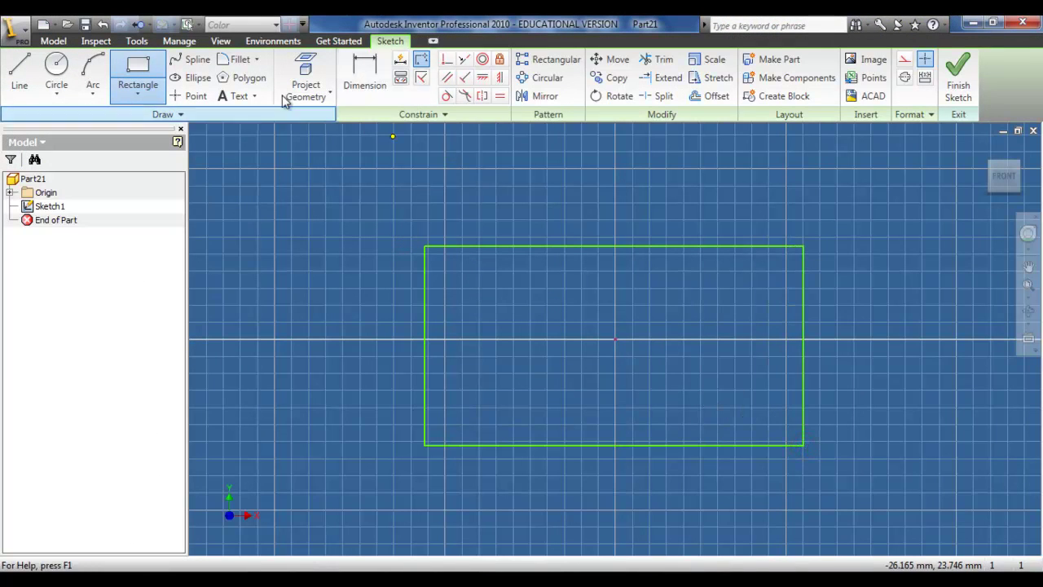
- Link the external file holding the width, length, leg and top thickness parameters to the part
{"action": "left_click", "coordinate": [182, 41]}
{"action": "left_click", "coordinate": [156, 72]}
{"action": "left_click", "coordinate": [342, 438]}
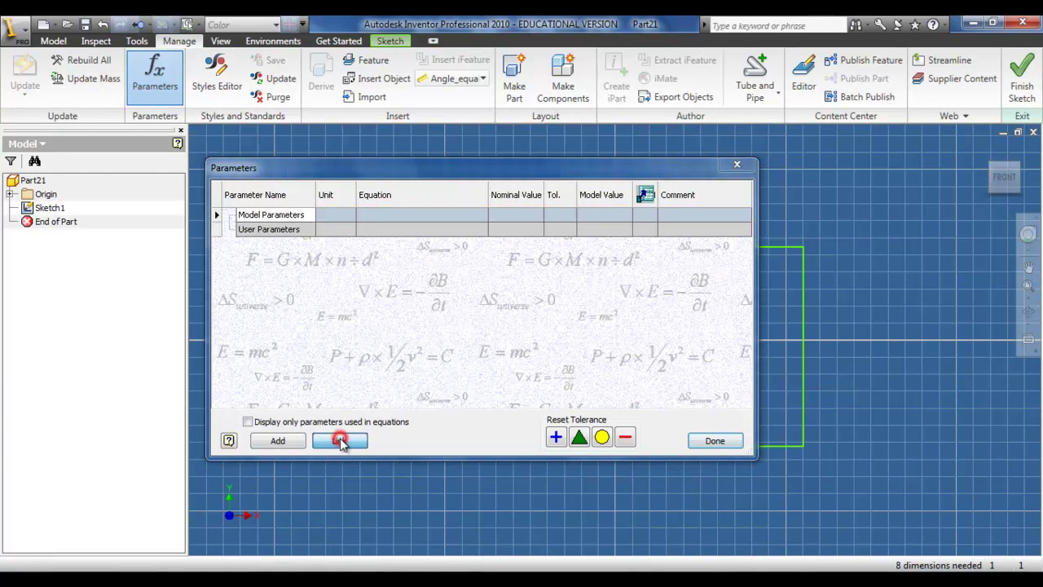
{"action": "double_click", "coordinate": [369, 249]}
{"action": "left_click", "coordinate": [534, 349]}
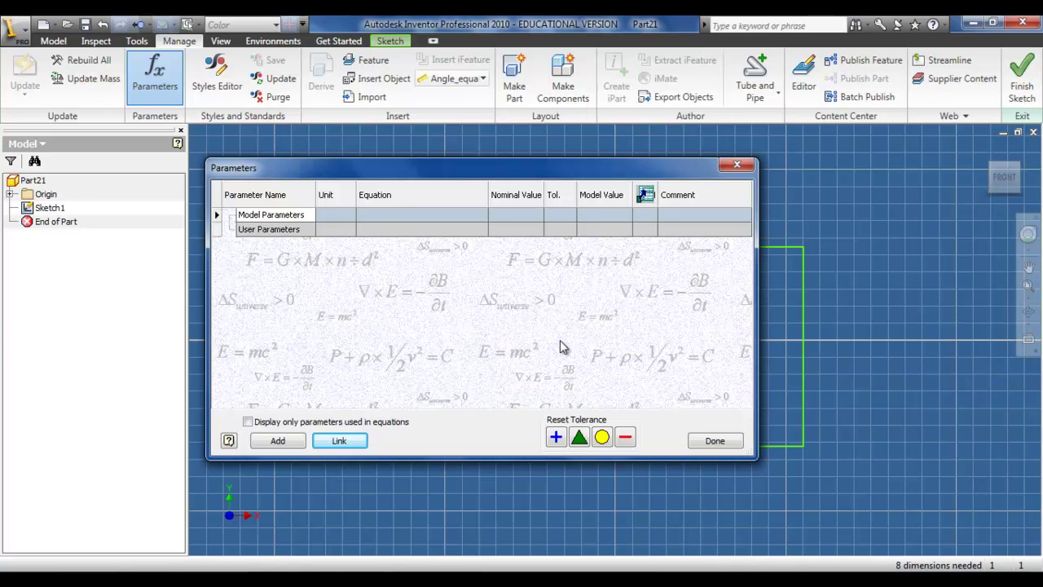
{"action": "left_click", "coordinate": [724, 441]}
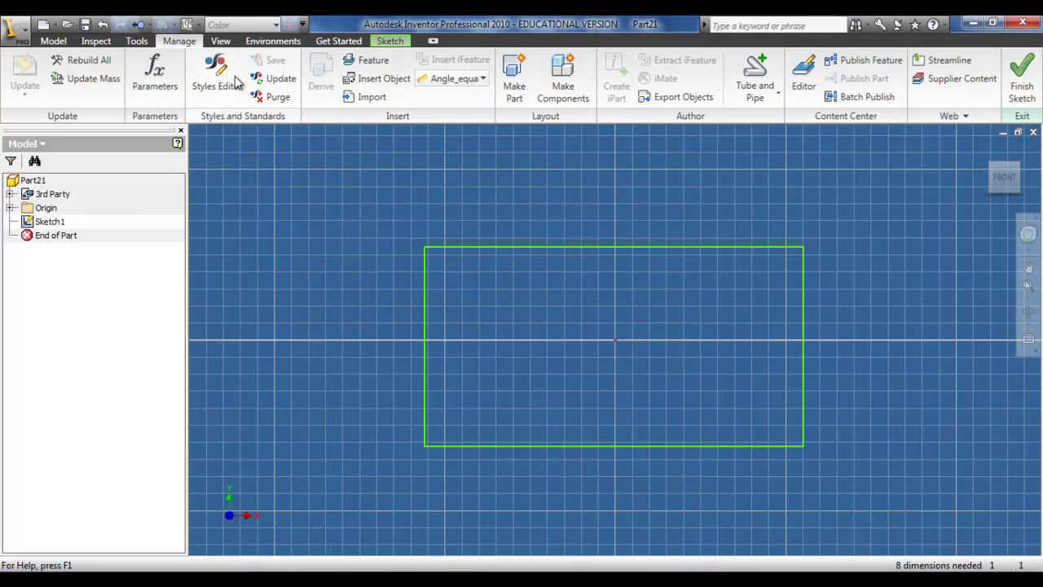
- Dimension the distance between the rectangle's top and bottom edges and set it to the Width parameter
{"action": "left_click", "coordinate": [391, 41]}
{"action": "left_click", "coordinate": [364, 72]}
{"action": "left_click", "coordinate": [515, 248]}
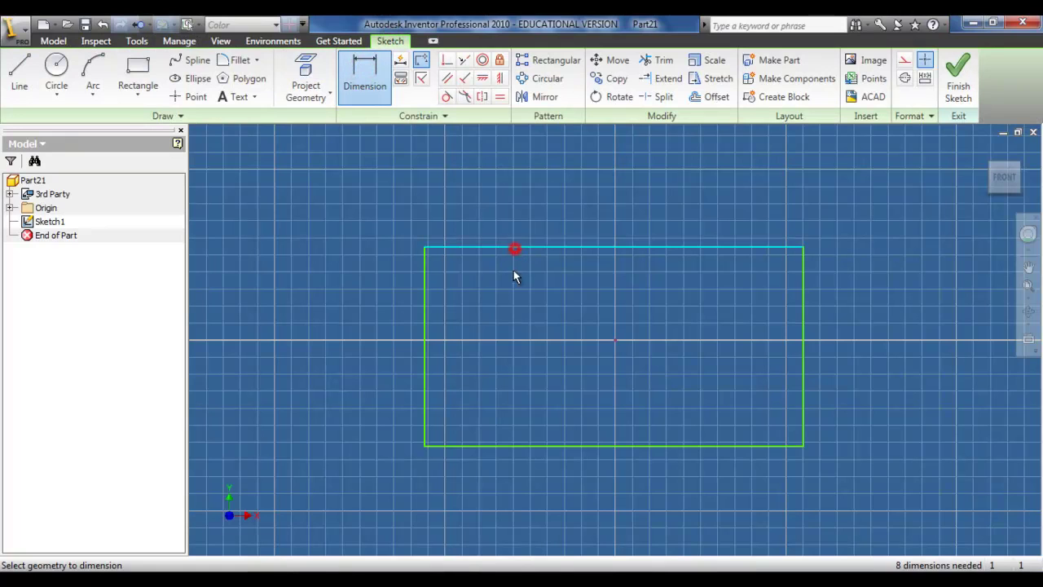
{"action": "left_click", "coordinate": [536, 444]}
{"action": "left_click", "coordinate": [538, 396]}
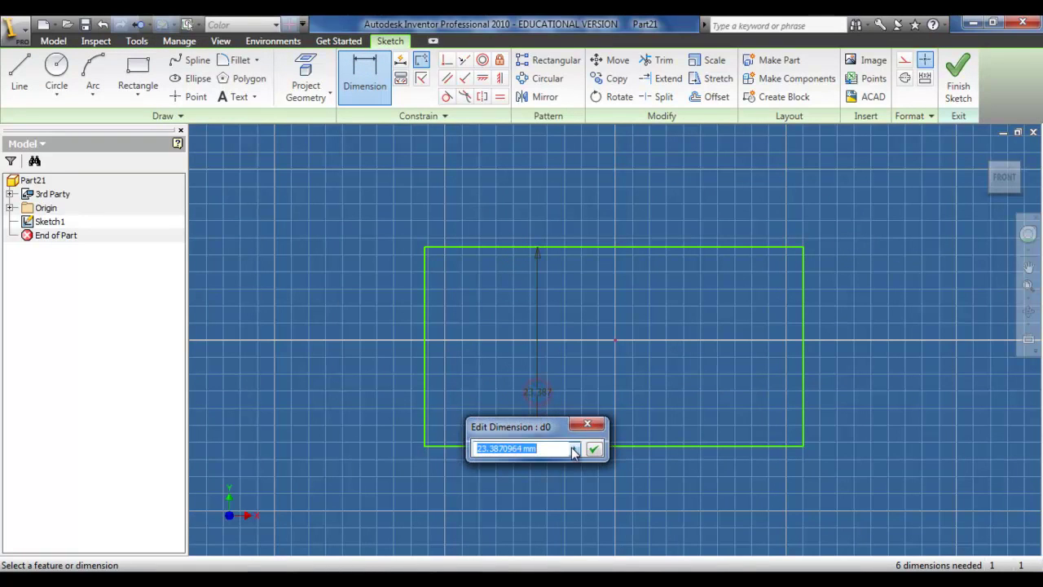
{"action": "left_click", "coordinate": [574, 448]}
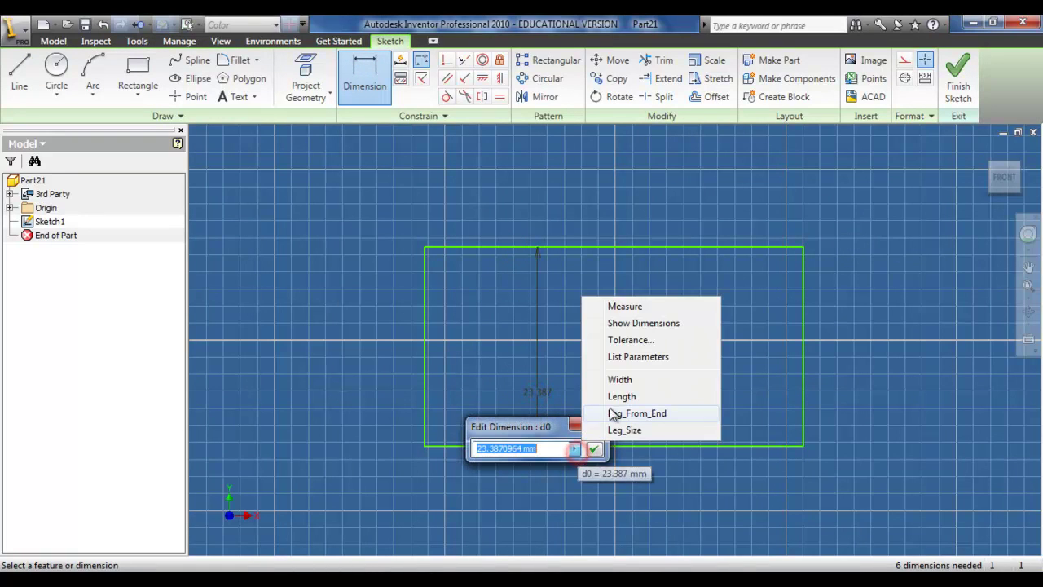
{"action": "left_click", "coordinate": [623, 358]}
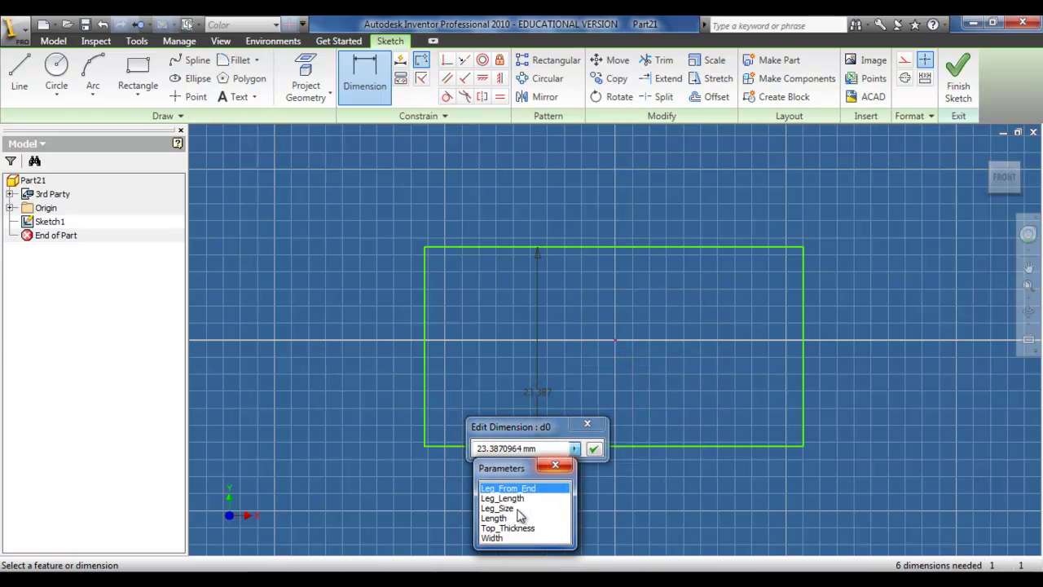
{"action": "left_click", "coordinate": [498, 538]}
{"action": "left_click", "coordinate": [593, 448]}
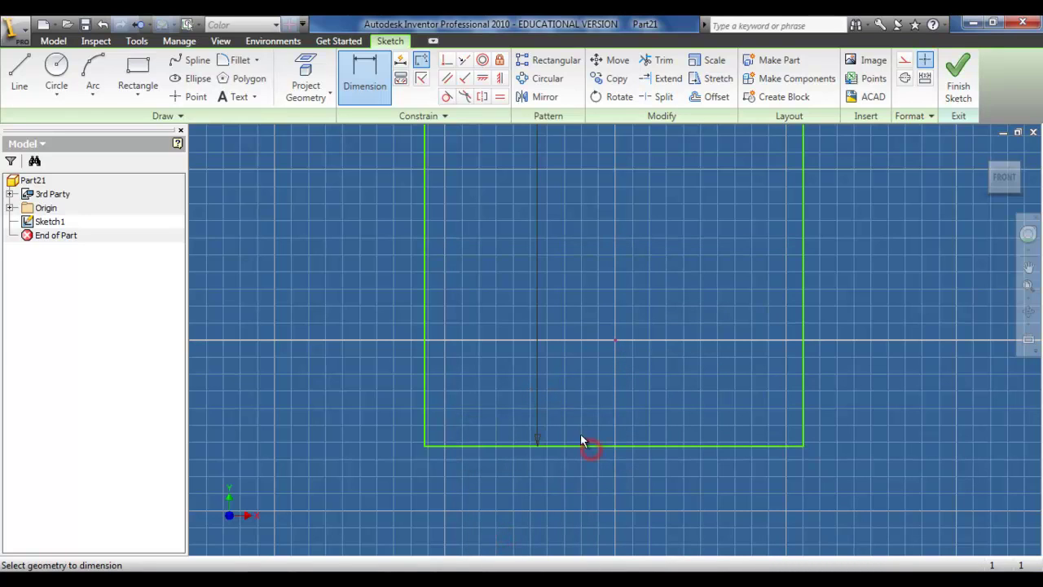
- Dimension the distance between the rectangle's left and right edges and set it to the Length parameter
{"action": "left_click", "coordinate": [424, 383]}
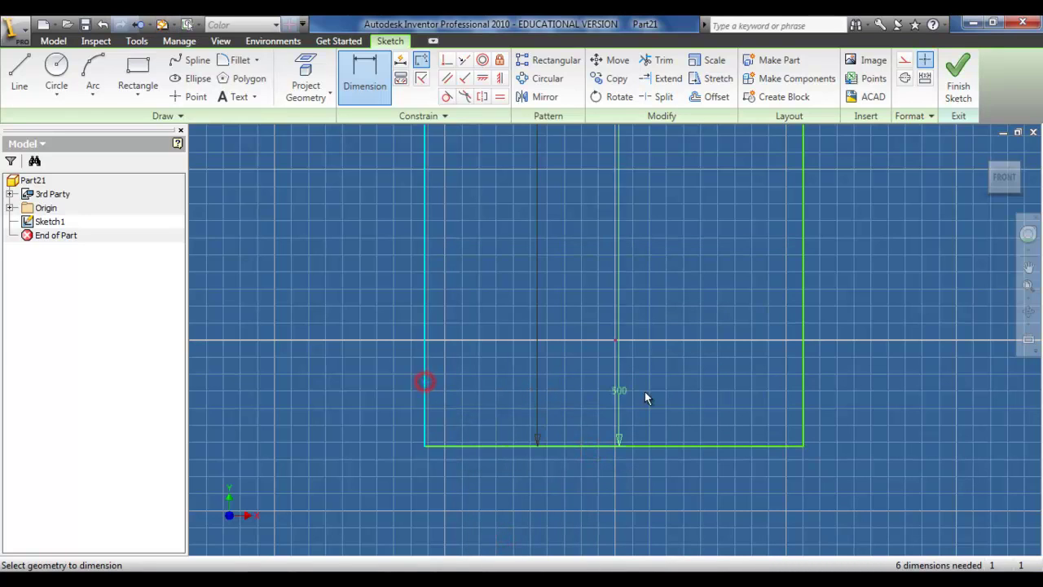
{"action": "left_click", "coordinate": [803, 388]}
{"action": "left_click", "coordinate": [709, 379]}
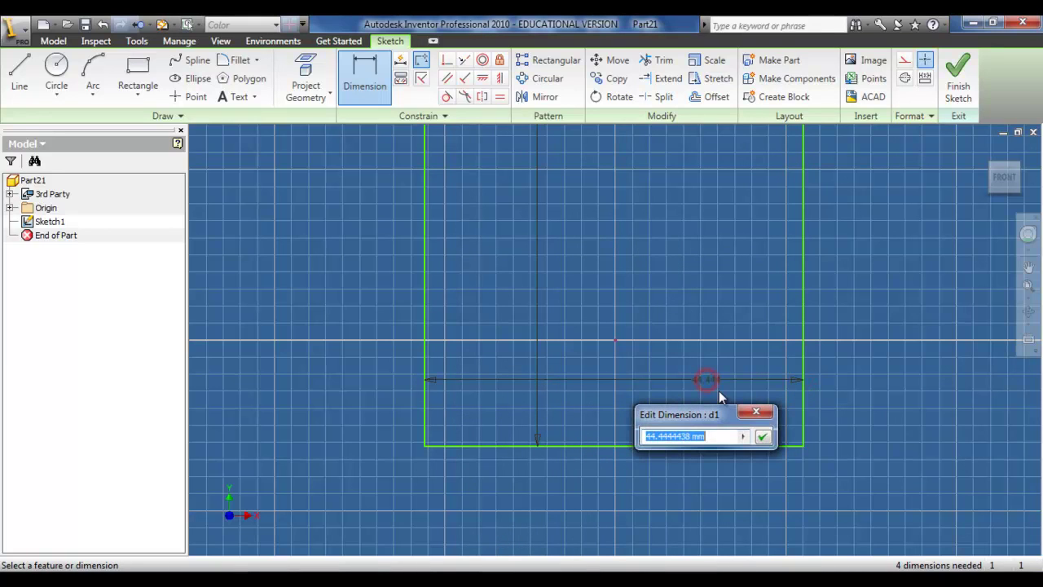
{"action": "left_click", "coordinate": [744, 436]}
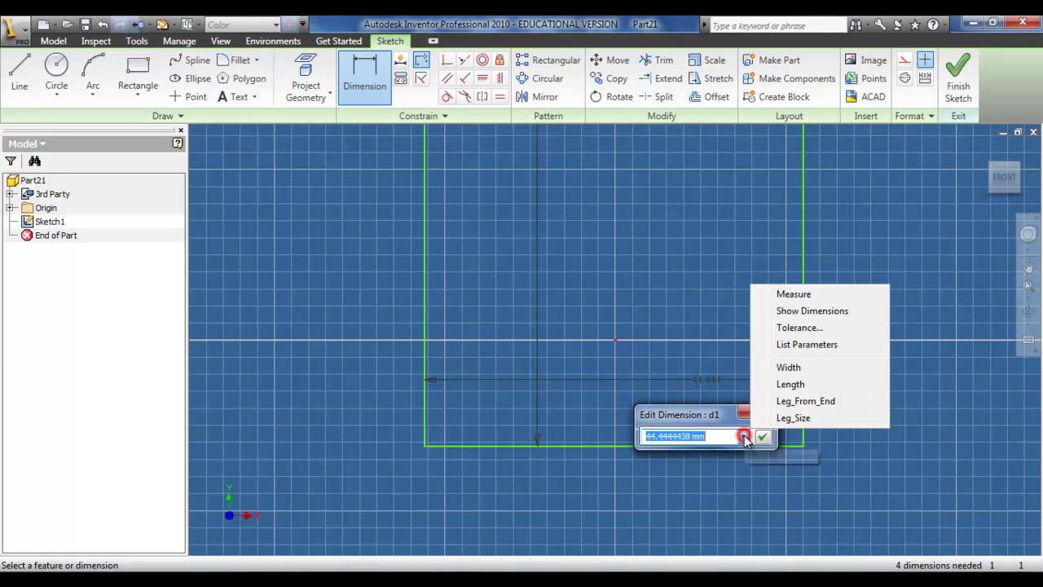
{"action": "left_click", "coordinate": [787, 343]}
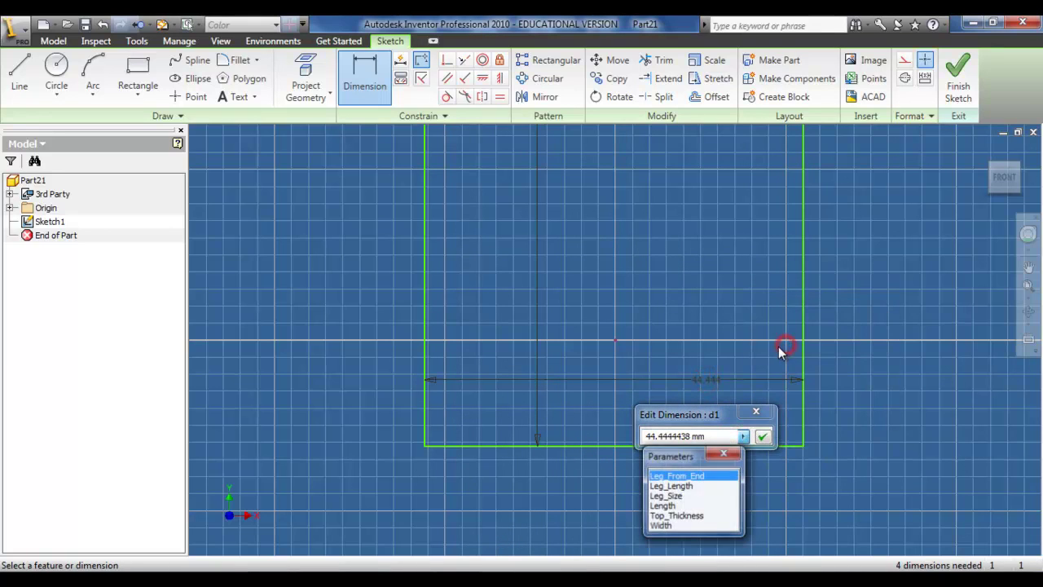
{"action": "left_click", "coordinate": [661, 505]}
{"action": "left_click", "coordinate": [761, 437]}
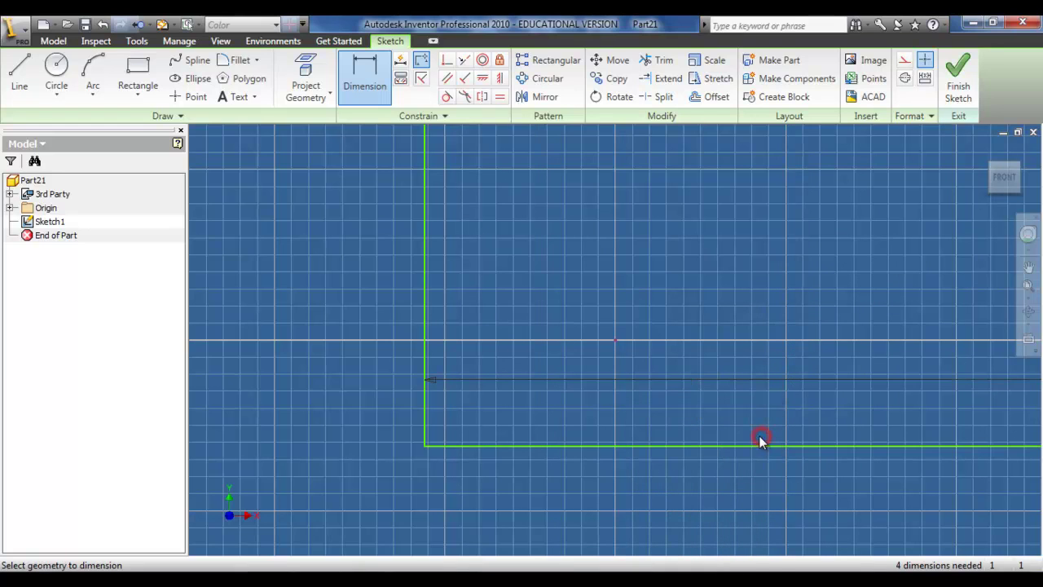
{"action": "left_click", "coordinate": [1028, 285]}
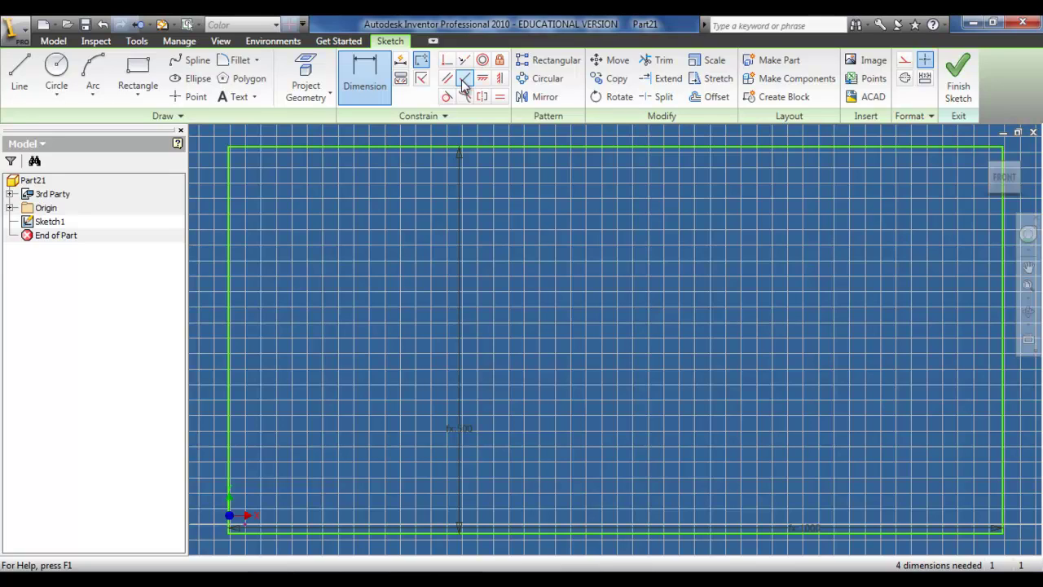
- Apply a perpendicular constraint between the rectangle's left and top edges
{"action": "left_click", "coordinate": [462, 80]}
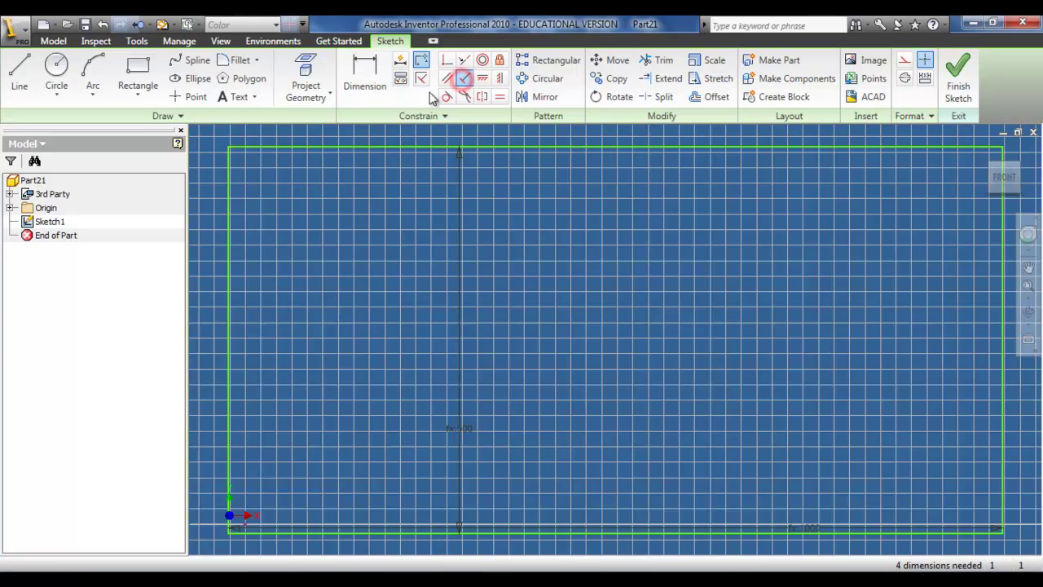
{"action": "left_click", "coordinate": [230, 176]}
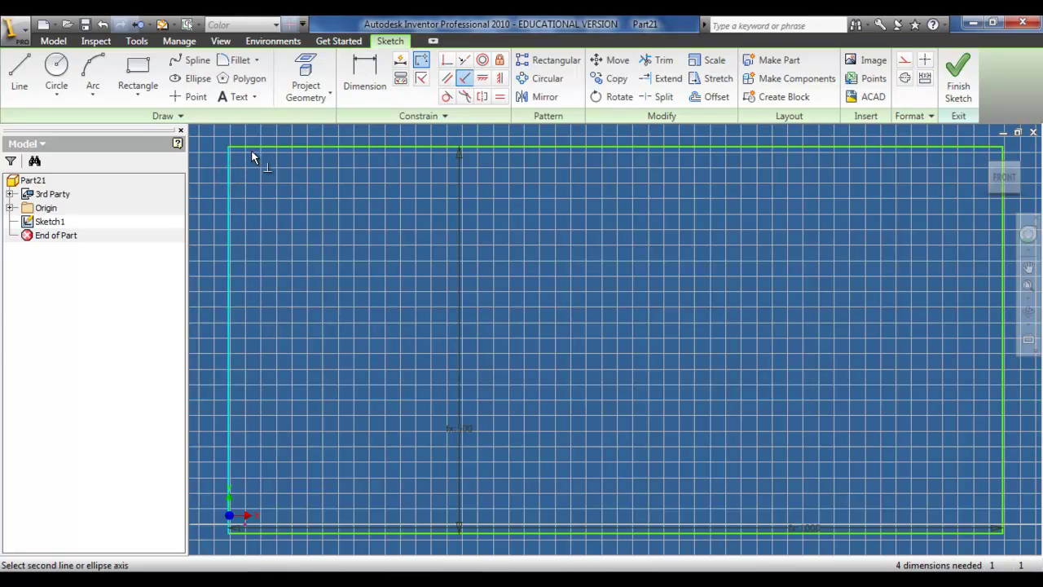
{"action": "left_click", "coordinate": [254, 148]}
- Draw two lines from the origin, one to the midpoint of the rectangle's left edge and one to the midpoint of its bottom edge
{"action": "left_click", "coordinate": [19, 77]}
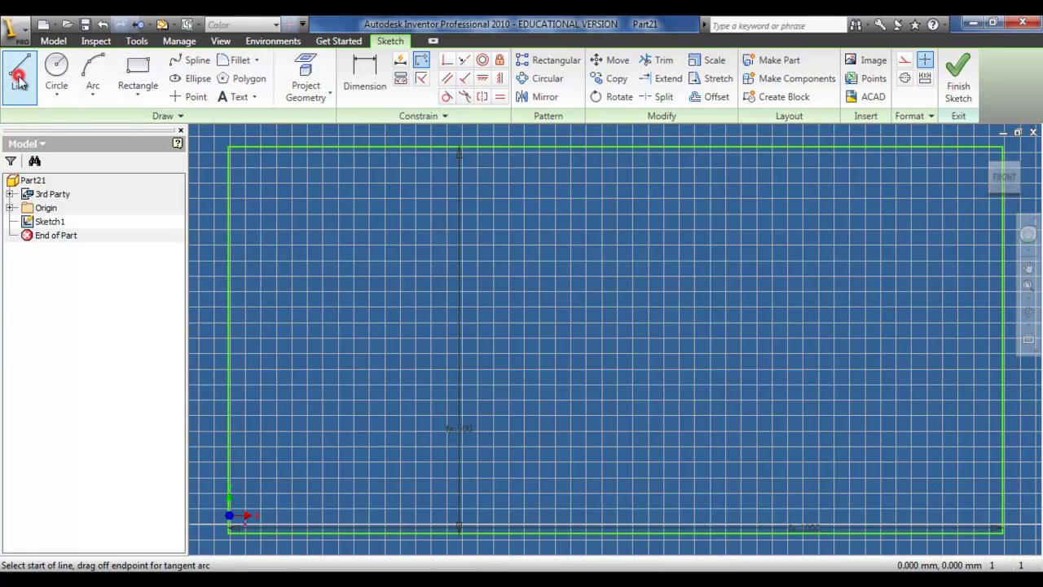
{"action": "left_click", "coordinate": [244, 514]}
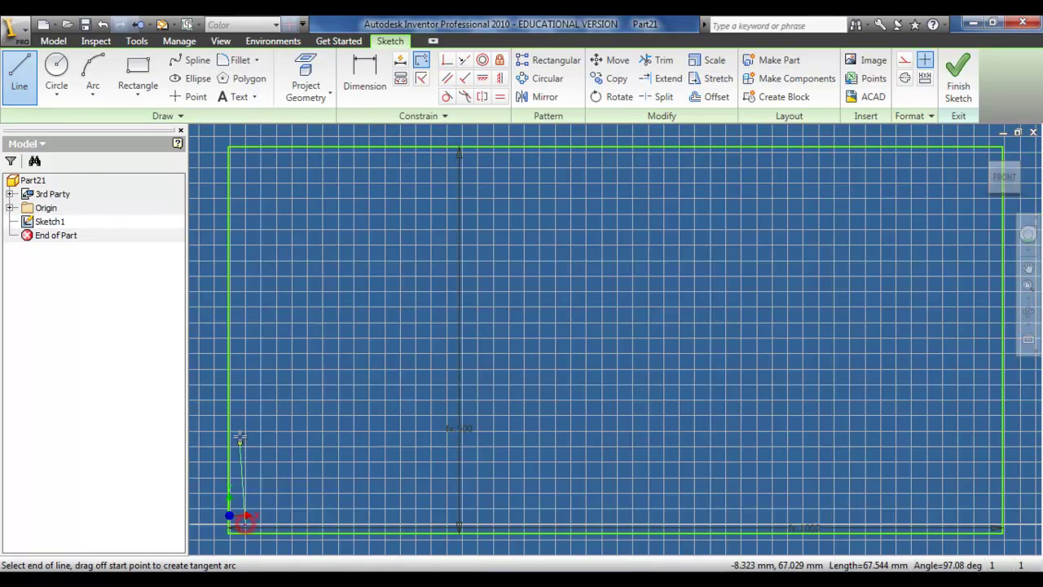
{"action": "left_click", "coordinate": [228, 339]}
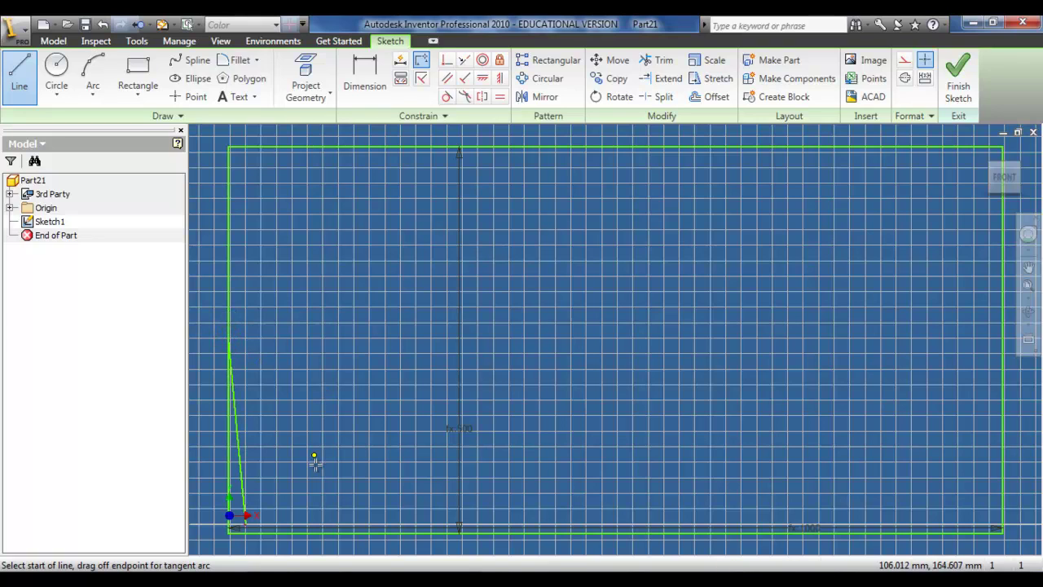
{"action": "left_click", "coordinate": [246, 518]}
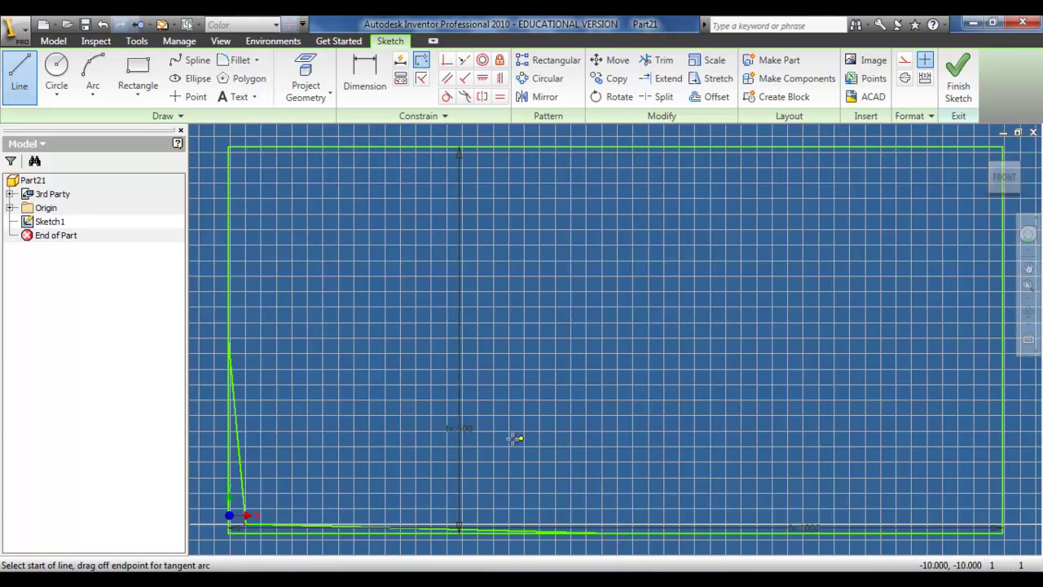
- Make the line from the origin to the left edge's midpoint perpendicular to the rectangle's left edge
{"action": "mouse_move", "coordinate": [451, 445]}
{"action": "middle_mouse_down"}
{"action": "mouse_move", "coordinate": [621, 326]}
{"action": "mouse_move", "coordinate": [677, 307]}
{"action": "middle_mouse_up"}
{"action": "scroll", "coordinate": [518, 391], "scroll_direction": "down", "scroll_amount": 2}
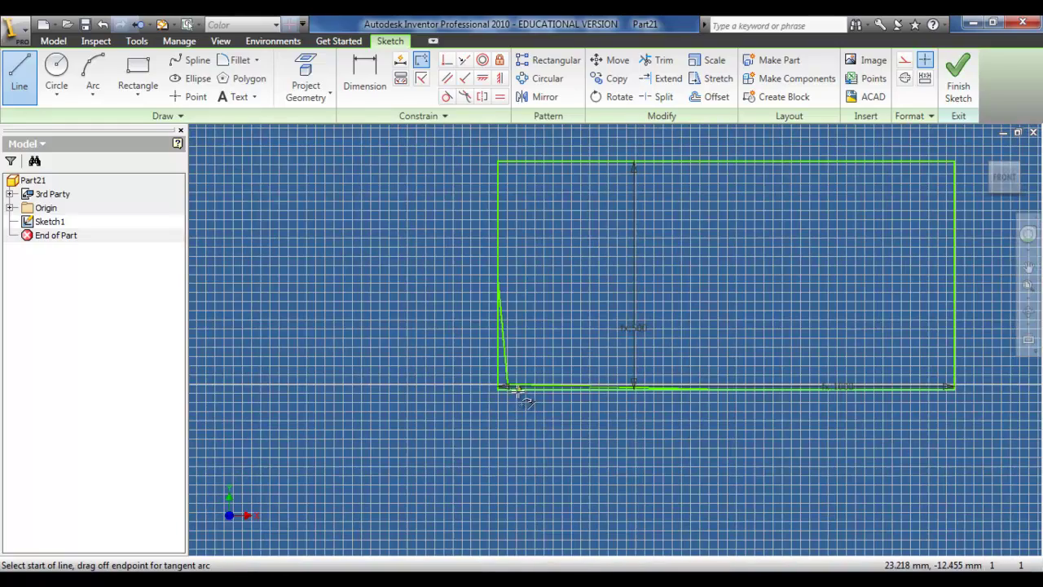
{"action": "scroll", "coordinate": [518, 394], "scroll_direction": "up", "scroll_amount": 2}
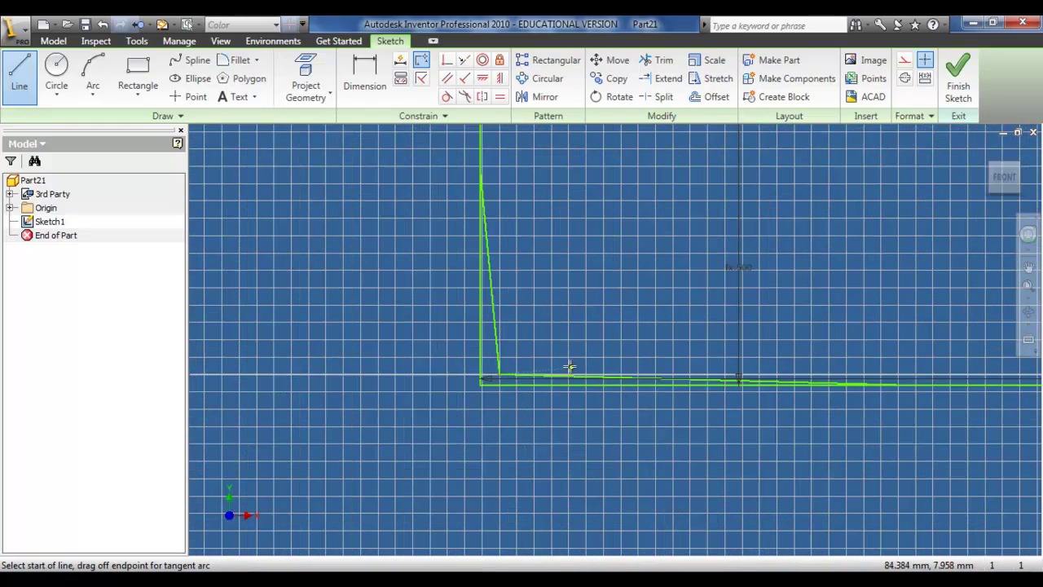
{"action": "scroll", "coordinate": [553, 273], "scroll_direction": "up", "scroll_amount": 4}
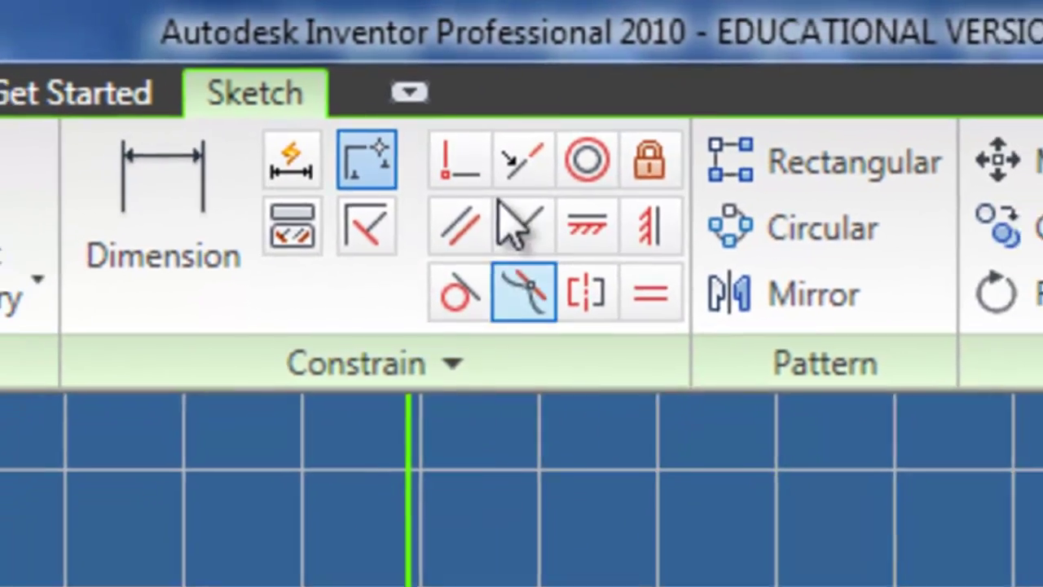
{"action": "left_click", "coordinate": [534, 248]}
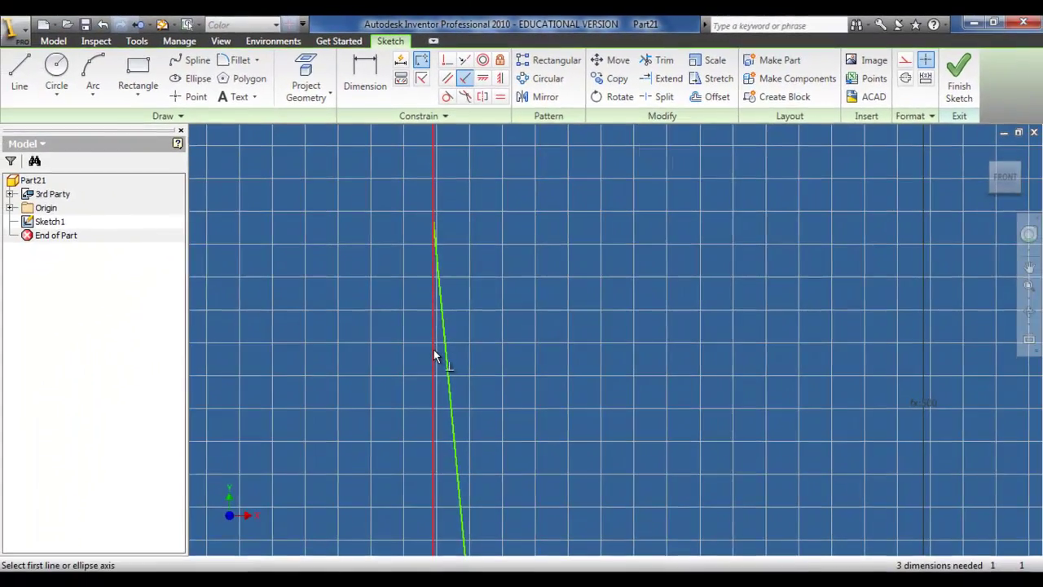
{"action": "left_click", "coordinate": [434, 352]}
{"action": "left_click", "coordinate": [444, 342]}
- Make the line from the origin to the bottom edge's midpoint perpendicular to the rectangle's bottom edge
{"action": "scroll", "coordinate": [454, 348], "scroll_direction": "down", "scroll_amount": 4}
{"action": "scroll", "coordinate": [495, 426], "scroll_direction": "up", "scroll_amount": 5}
{"action": "left_click", "coordinate": [538, 418]}
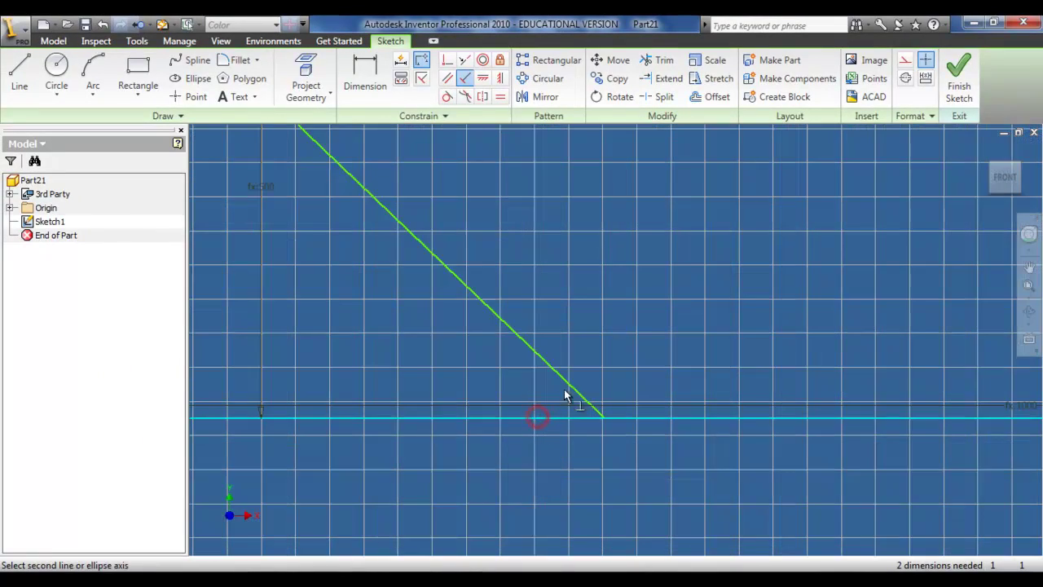
{"action": "left_click", "coordinate": [566, 389]}
{"action": "scroll", "coordinate": [566, 387], "scroll_direction": "down", "scroll_amount": 4}
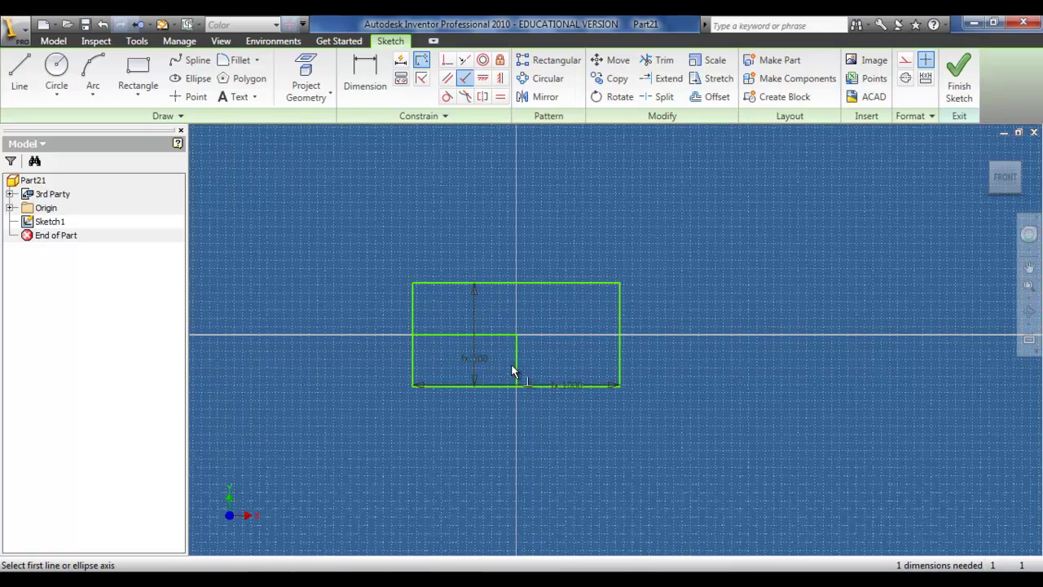
- Sketch a small two-point rectangle about 32.5 mm high just inside the large rectangle's upper-left corner
{"action": "scroll", "coordinate": [511, 363], "scroll_direction": "up", "scroll_amount": 3}
{"action": "left_click", "coordinate": [1028, 285]}
{"action": "scroll", "coordinate": [840, 304], "scroll_direction": "up", "scroll_amount": 3}
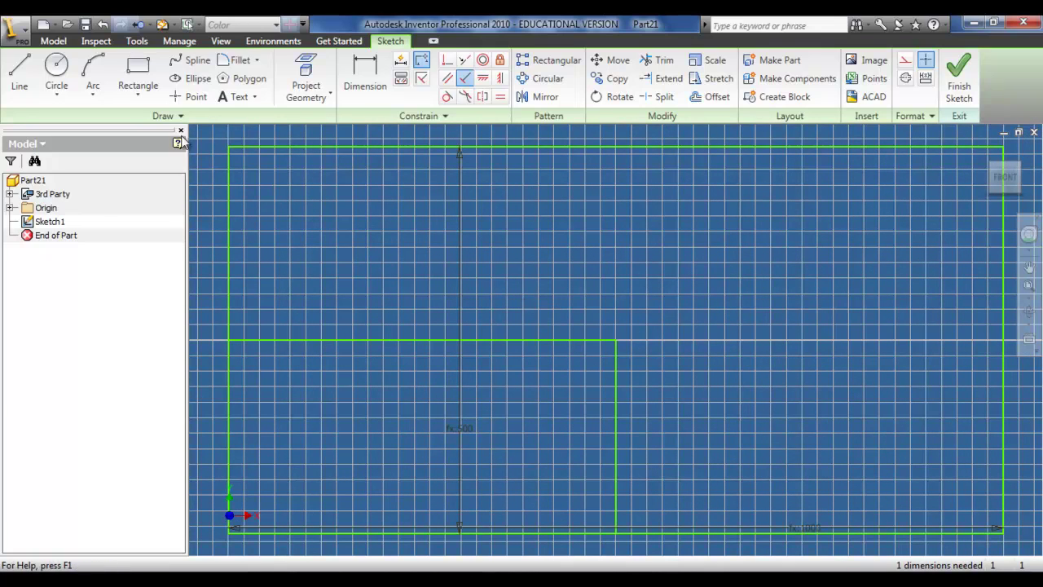
{"action": "left_click", "coordinate": [135, 93]}
{"action": "left_click", "coordinate": [146, 123]}
{"action": "left_click", "coordinate": [257, 171]}
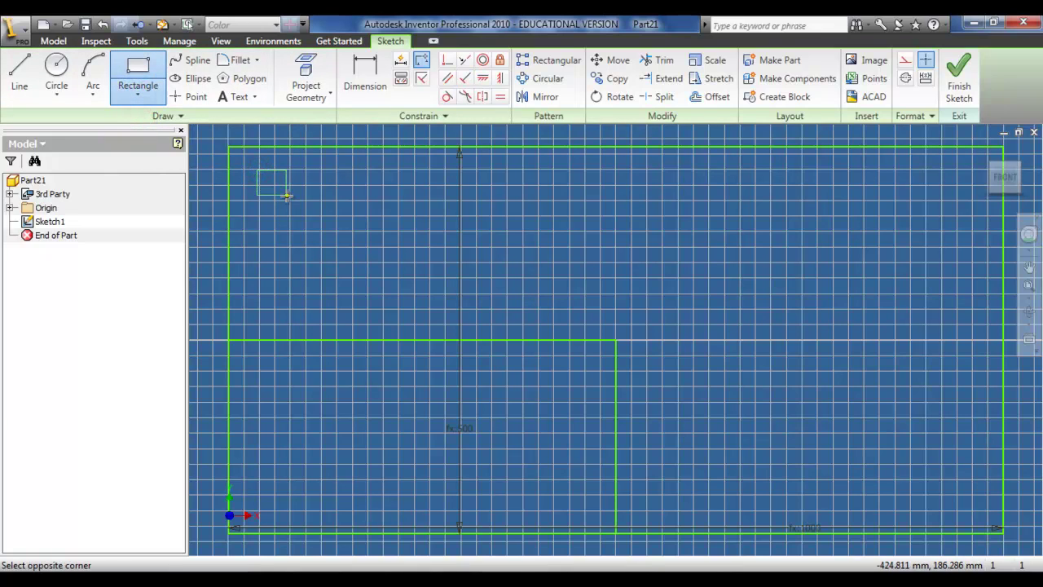
{"action": "left_click", "coordinate": [287, 195]}
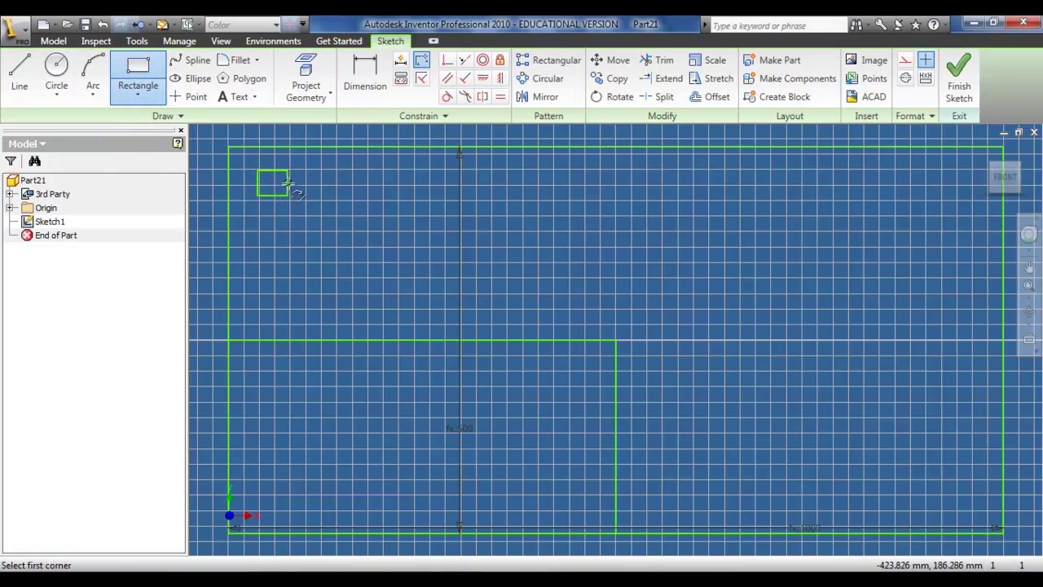
- Dimension the small corner rectangle's height and set it to the Leg_Size parameter
{"action": "left_click", "coordinate": [364, 82]}
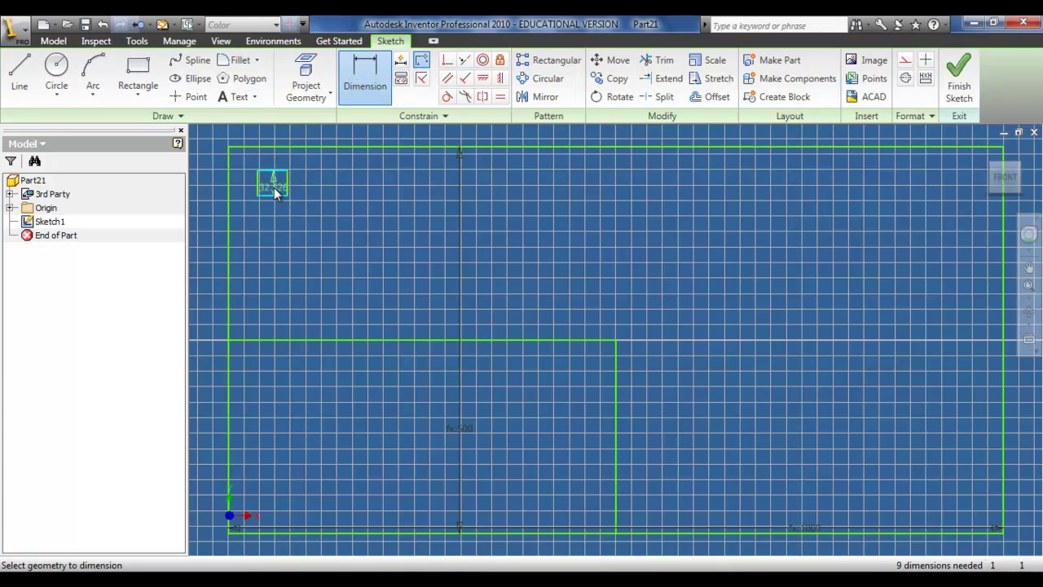
{"action": "left_click", "coordinate": [274, 187]}
{"action": "left_click", "coordinate": [309, 244]}
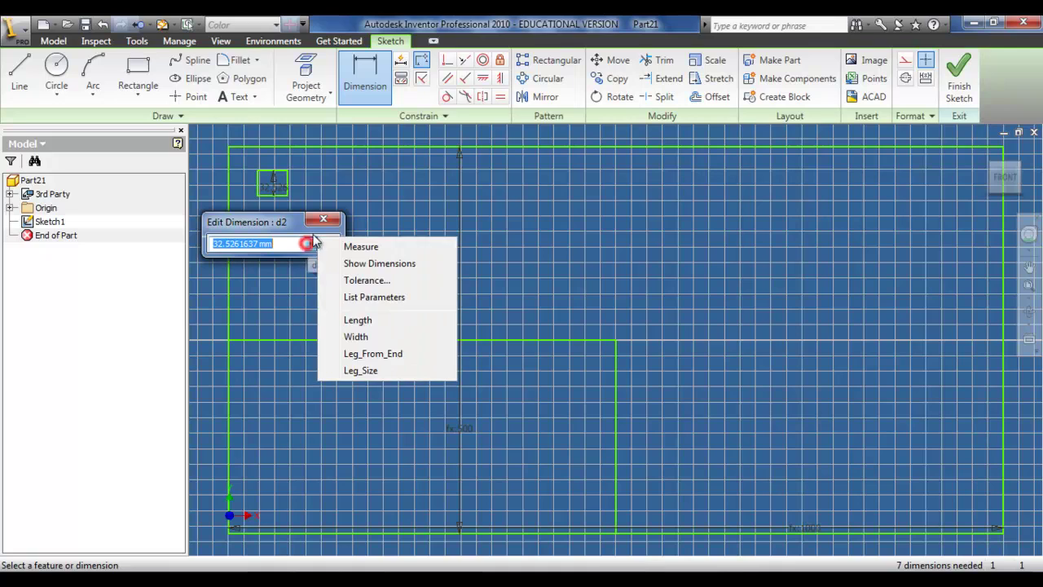
{"action": "left_click", "coordinate": [396, 298]}
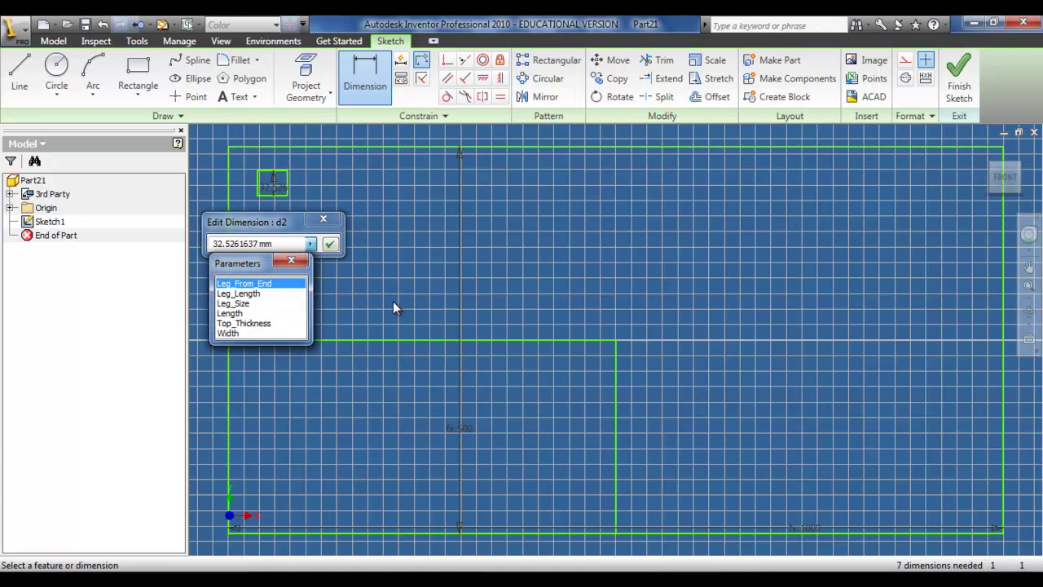
{"action": "left_click", "coordinate": [236, 304]}
{"action": "left_click", "coordinate": [330, 244]}
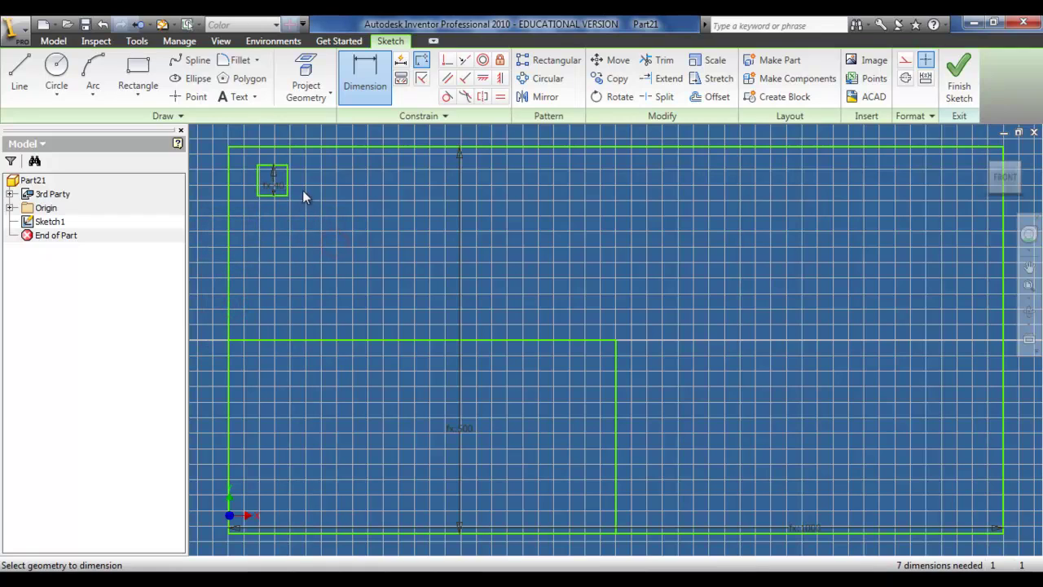
- Dimension the small rectangle's width and make it equal to its height dimension by reference
{"action": "left_click", "coordinate": [257, 173]}
{"action": "left_click", "coordinate": [286, 174]}
{"action": "left_click", "coordinate": [278, 181]}
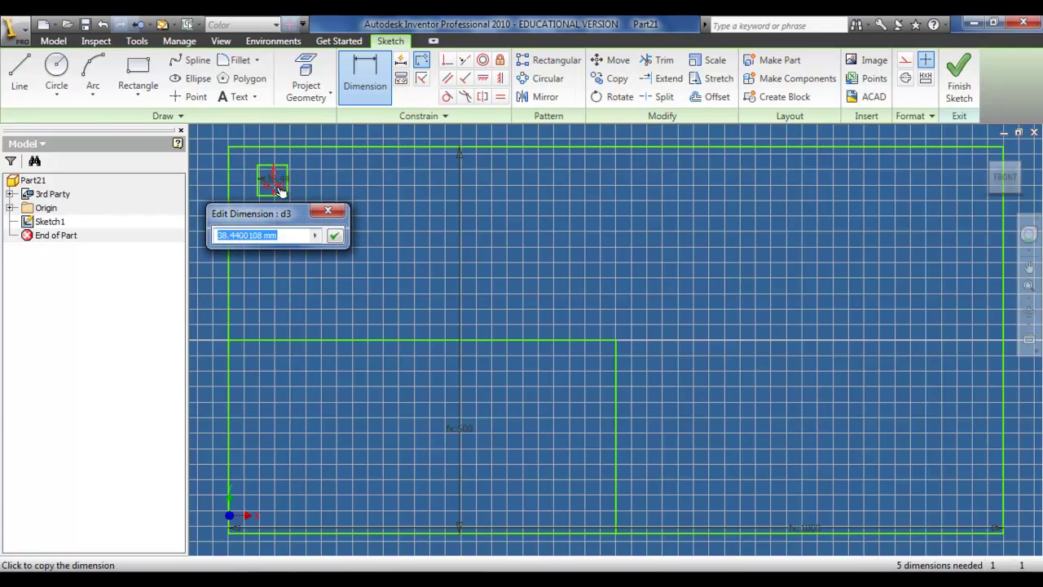
{"action": "left_click", "coordinate": [277, 189]}
{"action": "left_click", "coordinate": [335, 236]}
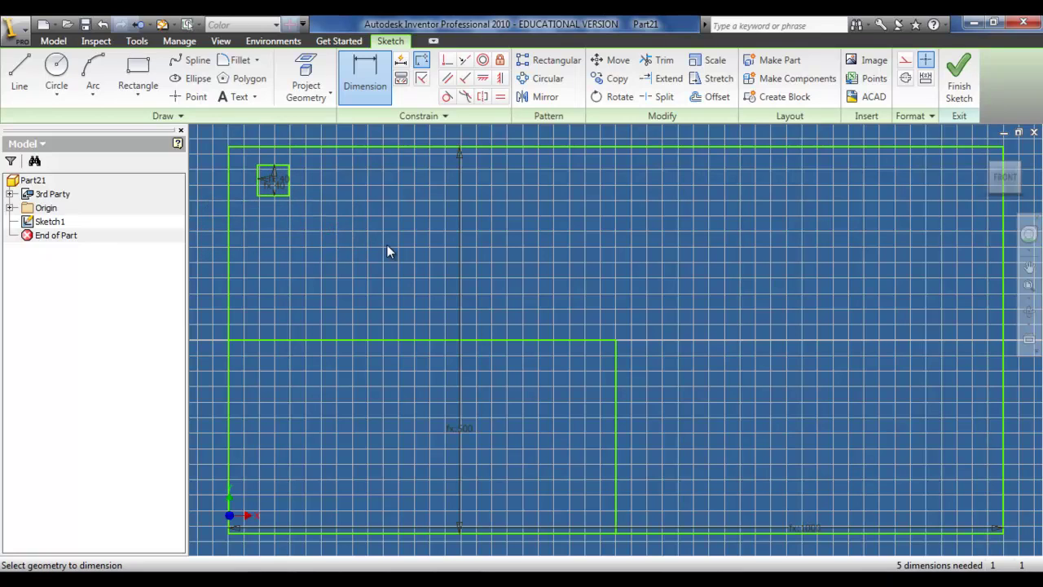
- Dimension the gap between the left edges of the small and large rectangles and set it to the Leg_From_End parameter
{"action": "left_click", "coordinate": [361, 85]}
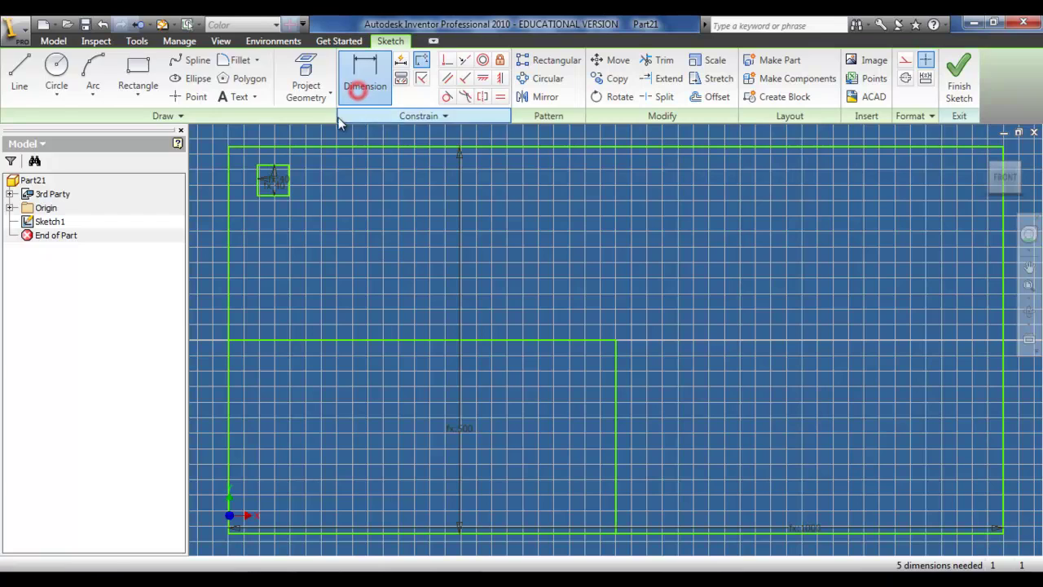
{"action": "left_click", "coordinate": [257, 182]}
{"action": "left_click", "coordinate": [228, 178]}
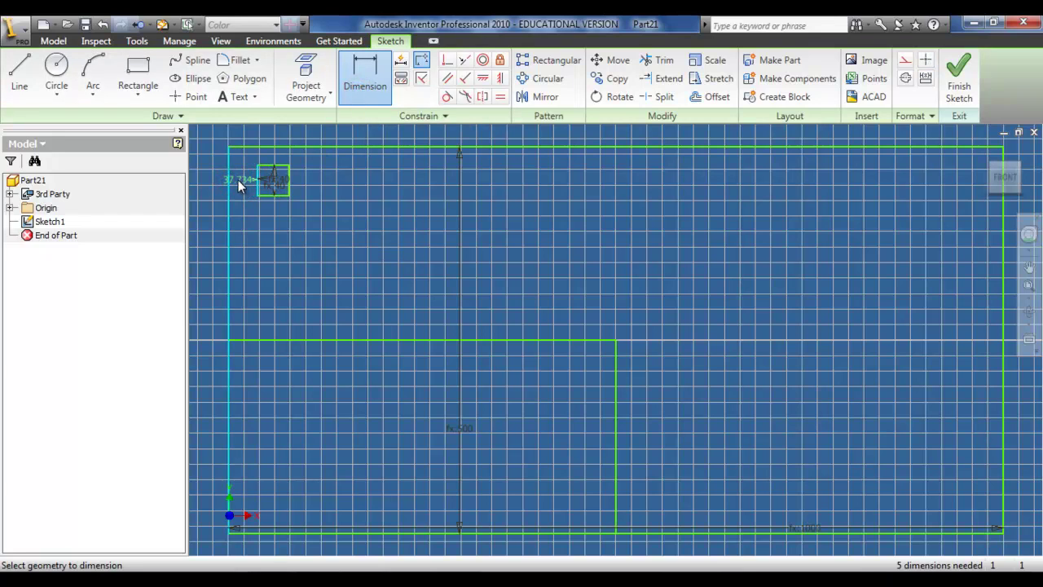
{"action": "left_click", "coordinate": [237, 180]}
{"action": "left_click", "coordinate": [274, 236]}
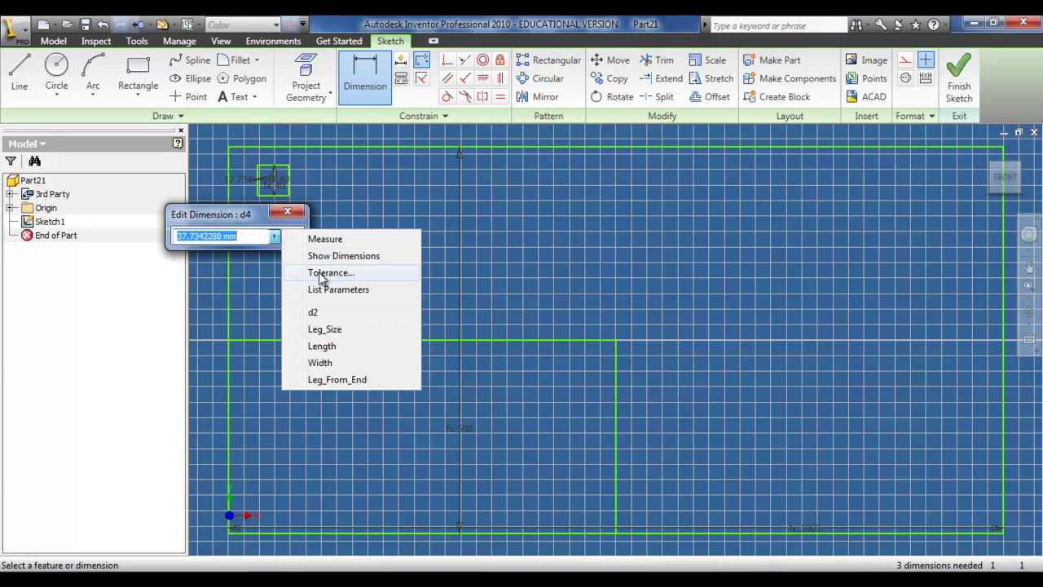
{"action": "left_click", "coordinate": [321, 289]}
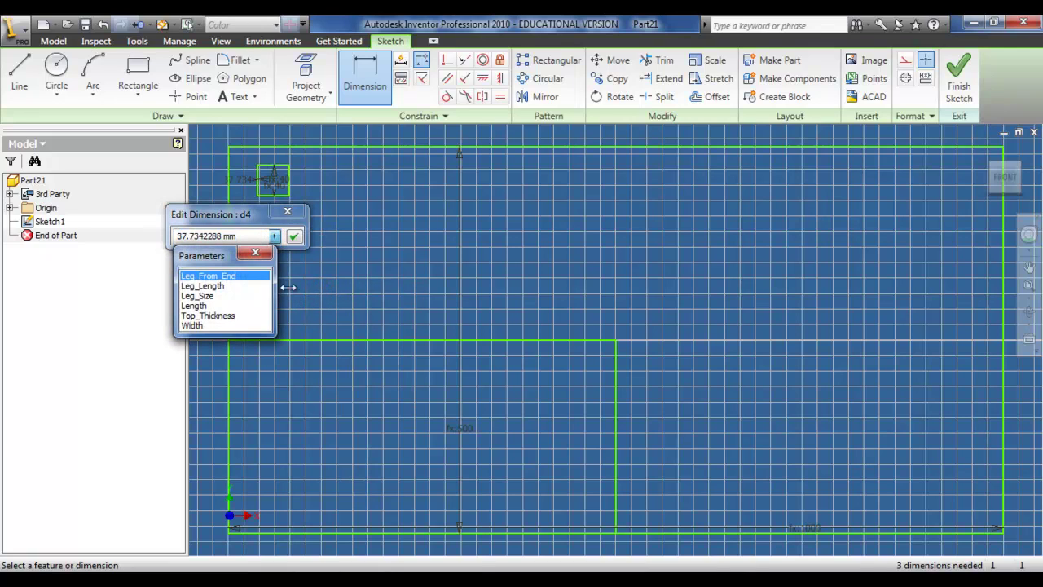
{"action": "left_click", "coordinate": [245, 276]}
{"action": "left_click", "coordinate": [293, 236]}
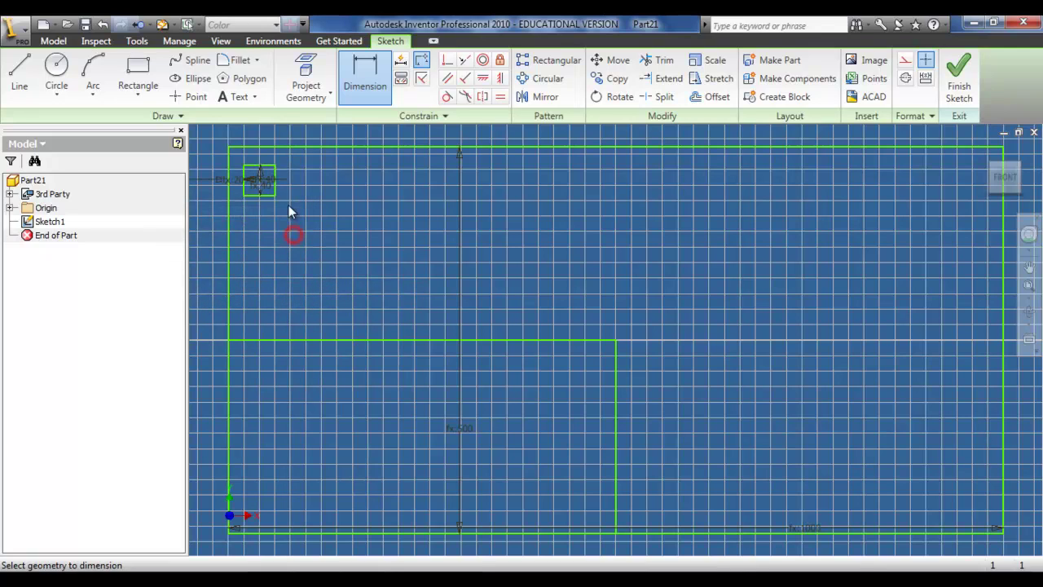
- Dimension the gap between the two rectangles' top edges and link it to the left-edge gap dimension d4
{"action": "left_click", "coordinate": [268, 165]}
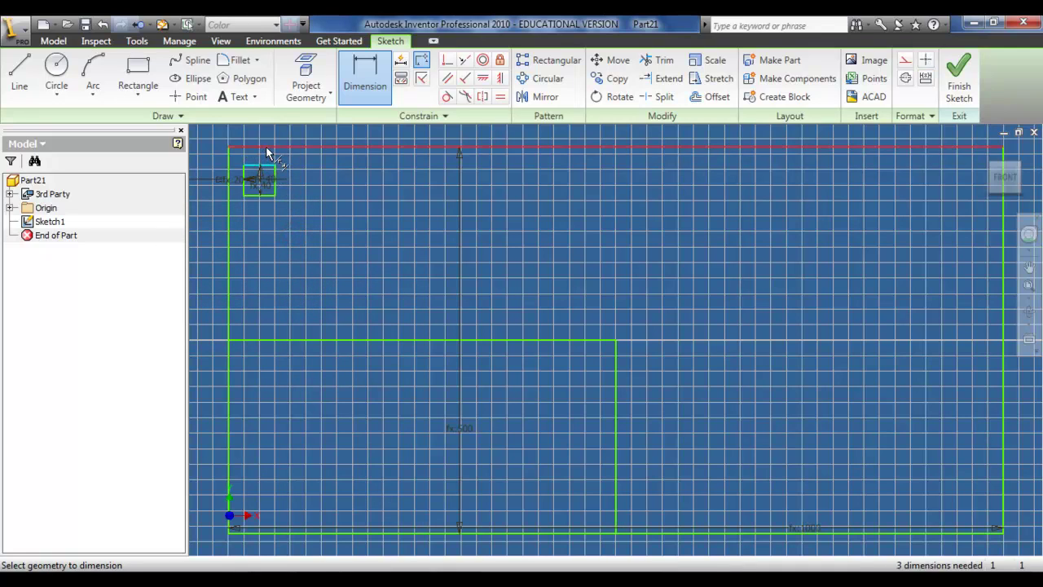
{"action": "left_click", "coordinate": [267, 148]}
{"action": "left_click", "coordinate": [262, 158]}
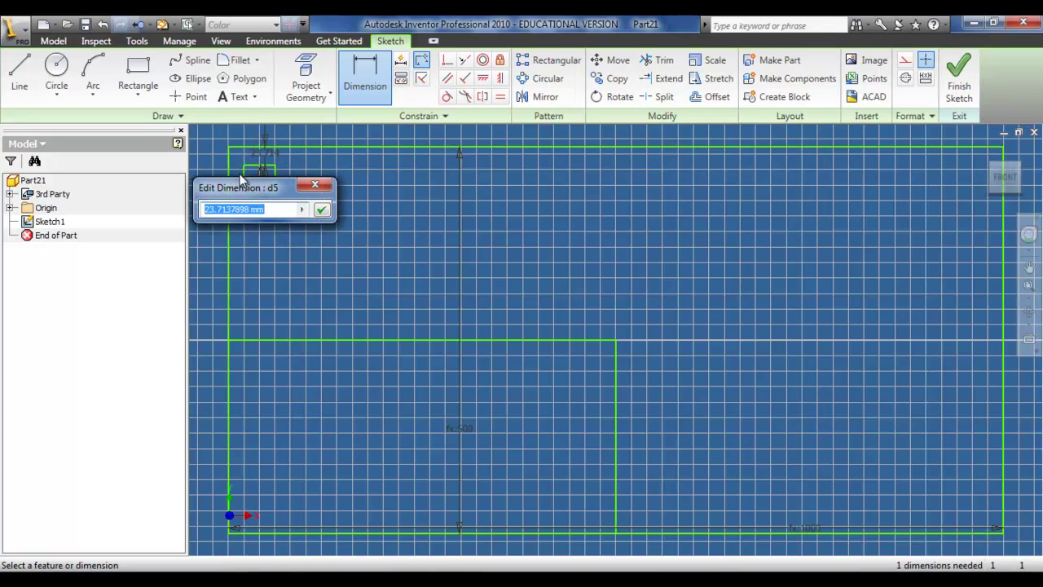
{"action": "left_click_drag", "start_coordinate": [241, 179], "coordinate": [308, 200]}
{"action": "type", "text": "d4"}
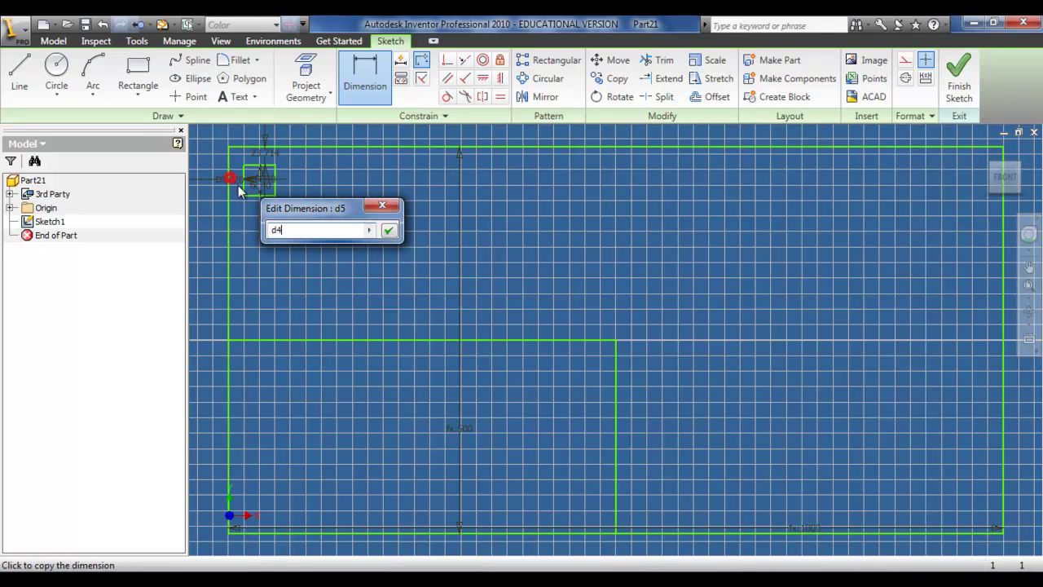
{"action": "left_click", "coordinate": [388, 231]}
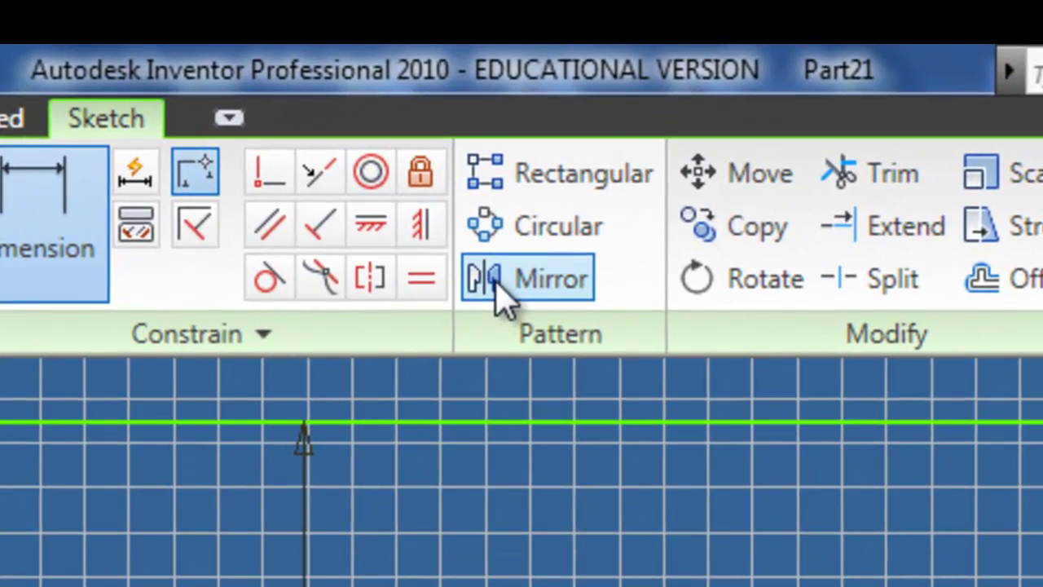
- Mirror the small upper-left rectangle about the horizontal centre line
{"action": "left_click", "coordinate": [495, 253]}
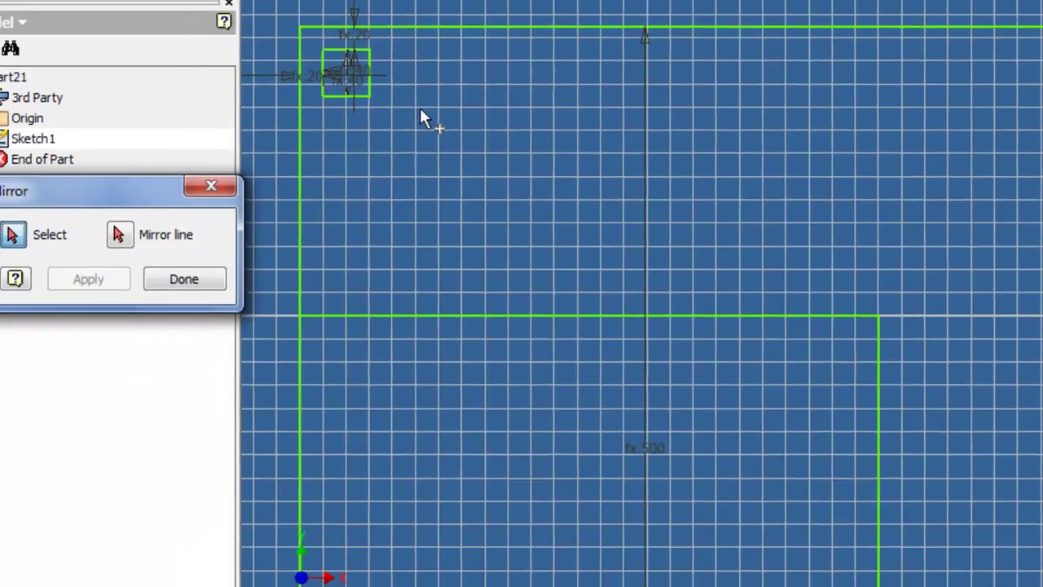
{"action": "left_click_drag", "start_coordinate": [437, 89], "coordinate": [337, 30]}
{"action": "left_click", "coordinate": [149, 214]}
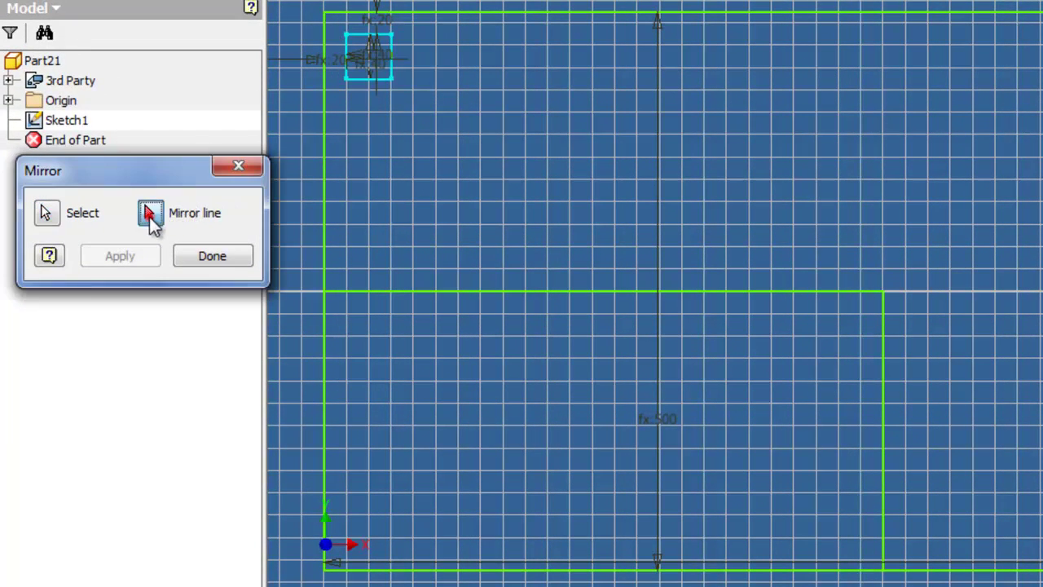
{"action": "left_click", "coordinate": [438, 291]}
{"action": "left_click", "coordinate": [137, 255]}
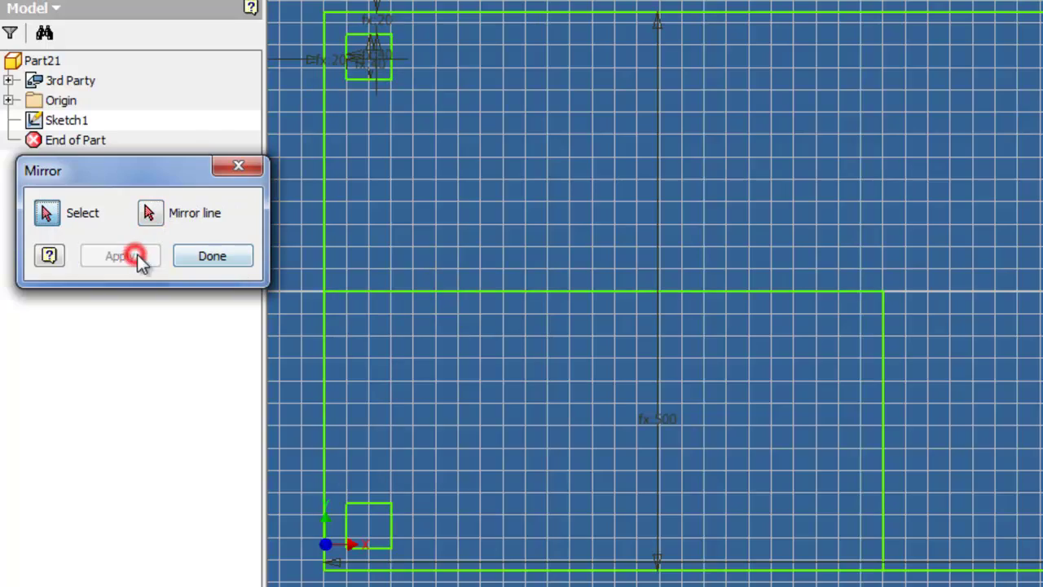
{"action": "left_click", "coordinate": [200, 255]}
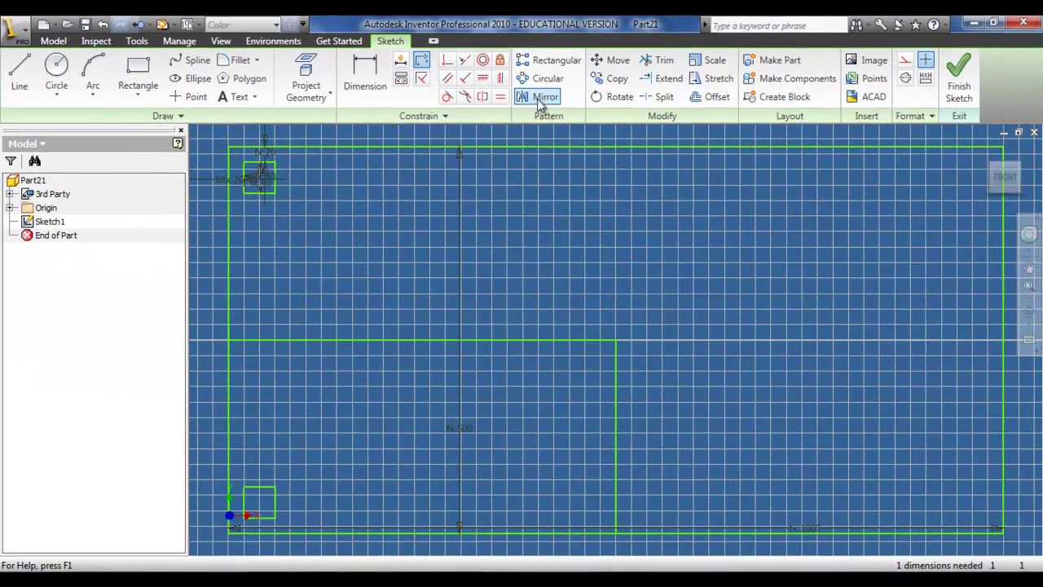
{"action": "left_click", "coordinate": [541, 96]}
{"action": "left_click_drag", "start_coordinate": [298, 527], "coordinate": [236, 474]}
{"action": "left_click_drag", "start_coordinate": [290, 208], "coordinate": [233, 153]}
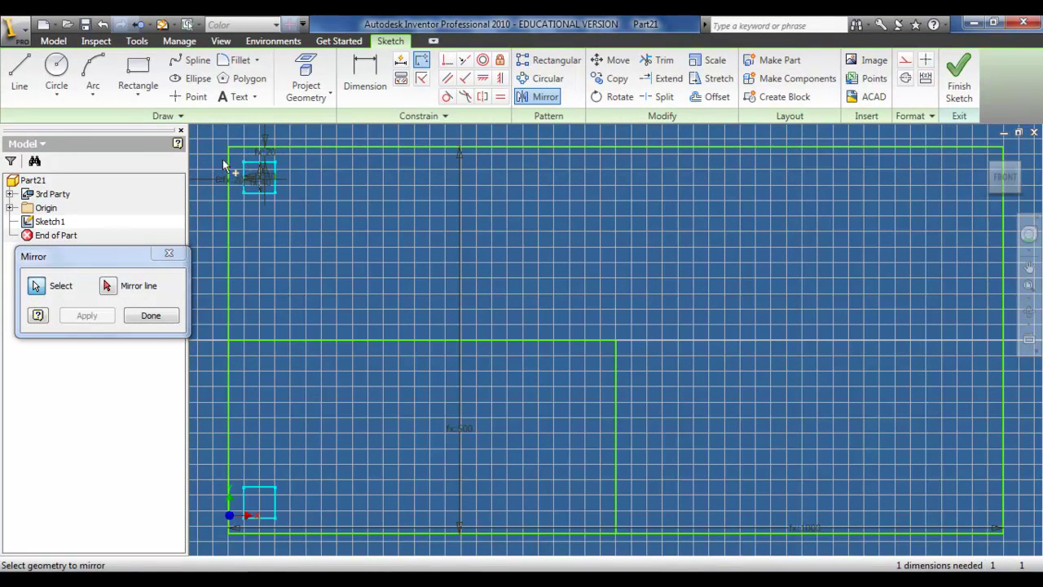
{"action": "left_click", "coordinate": [111, 285]}
{"action": "left_click", "coordinate": [615, 382]}
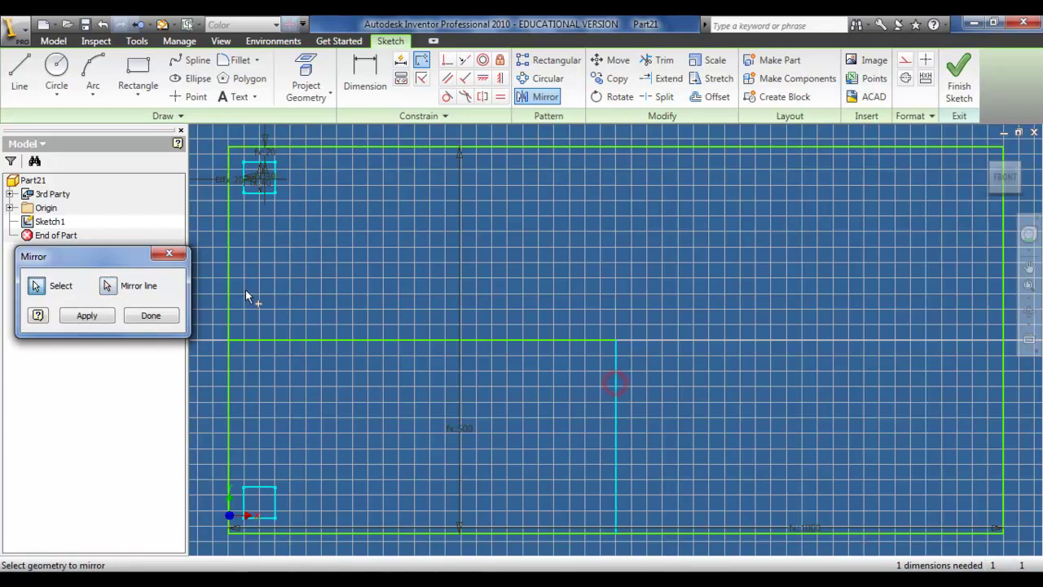
{"action": "left_click", "coordinate": [145, 317]}
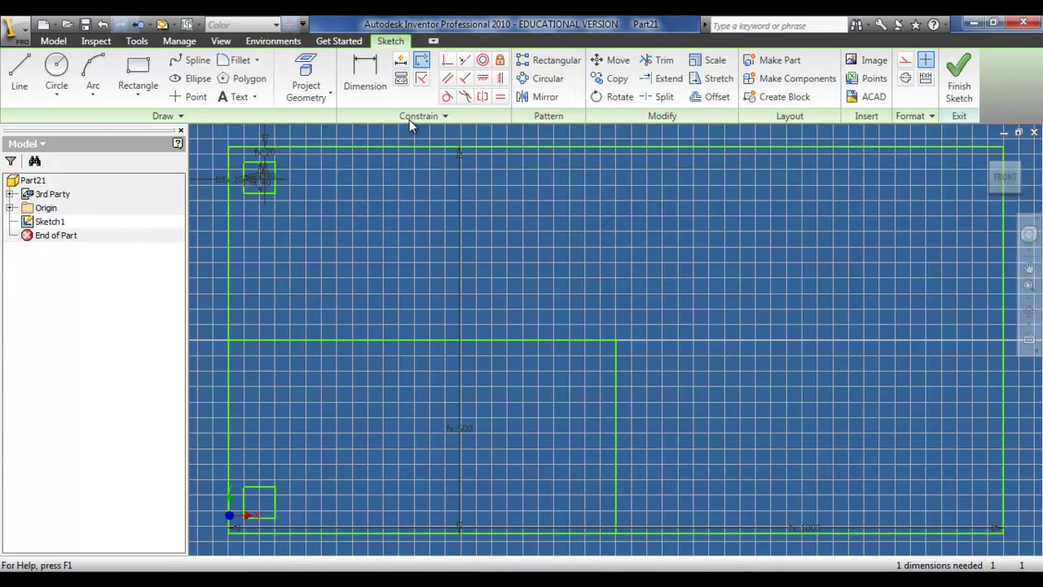
- Mirror both small left-hand rectangles about the vertical centre line to lay out the legs at the right-hand corners
{"action": "left_click", "coordinate": [544, 97]}
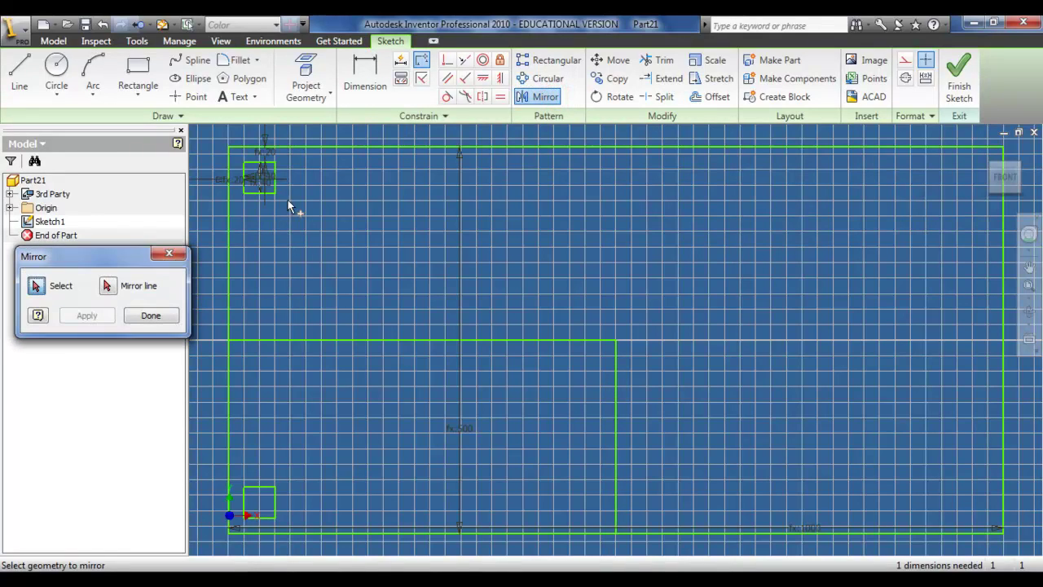
{"action": "left_click", "coordinate": [256, 171]}
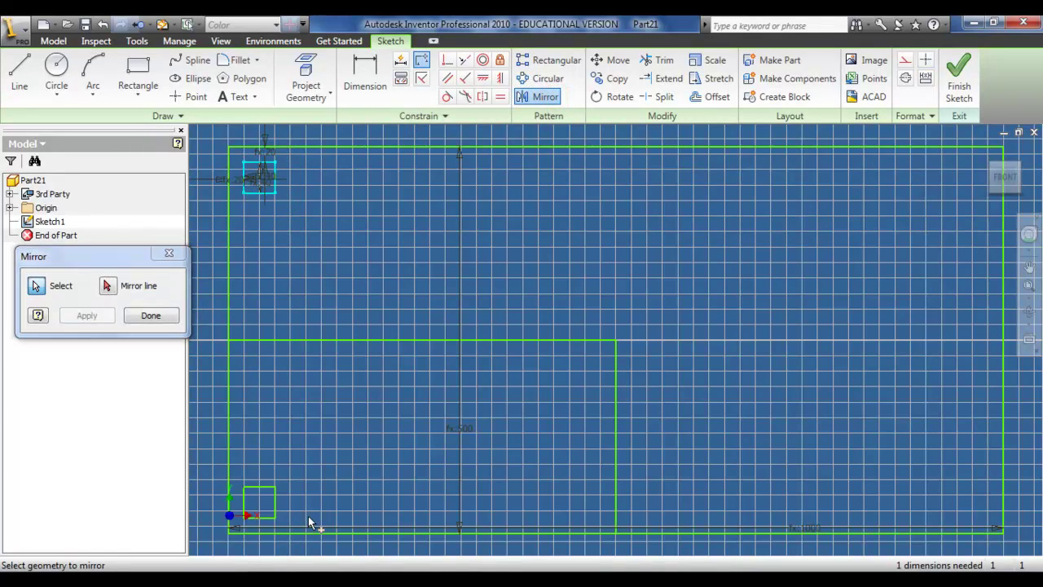
{"action": "left_click", "coordinate": [248, 490]}
{"action": "left_click", "coordinate": [111, 287]}
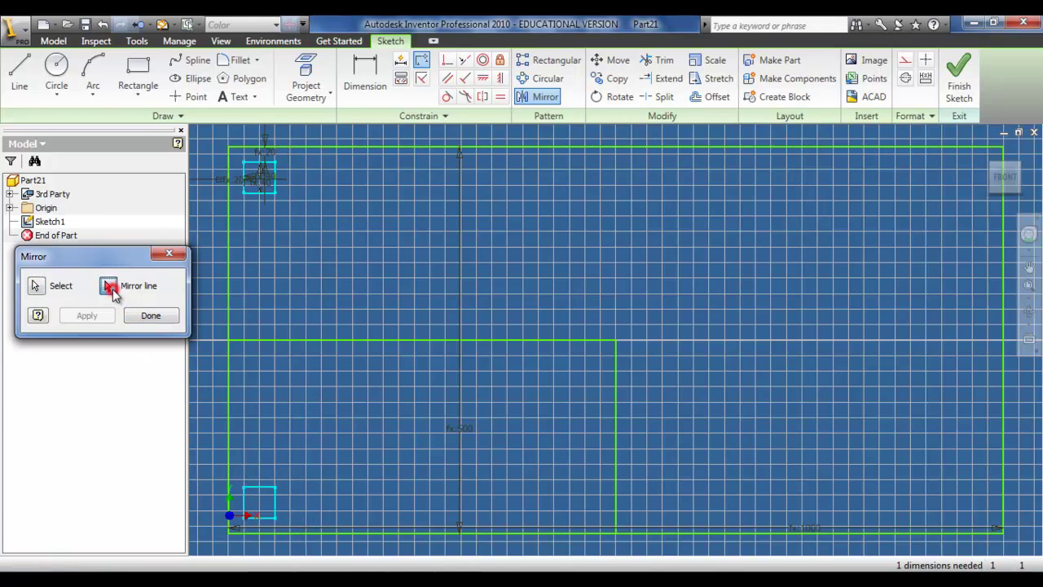
{"action": "left_click", "coordinate": [613, 401]}
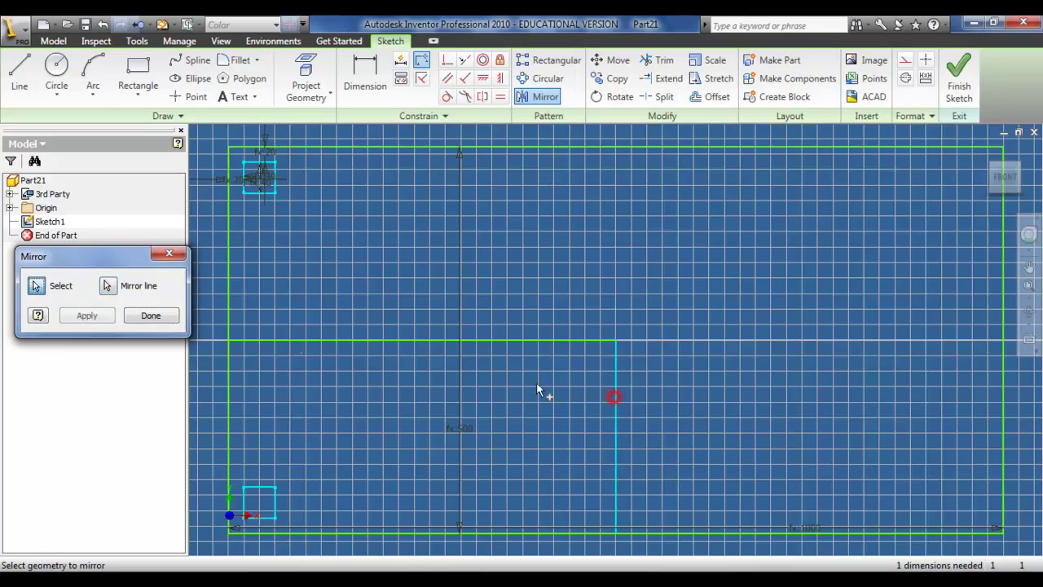
{"action": "left_click", "coordinate": [109, 313]}
{"action": "left_click", "coordinate": [148, 314]}
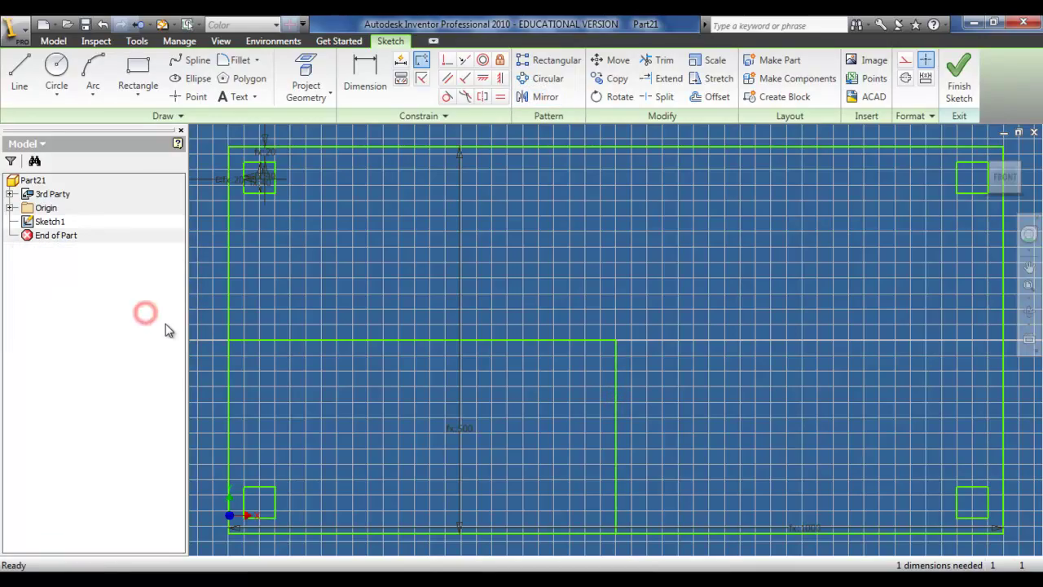
- Finish the sketch in the isometric home view and turn on visibility of the XY origin plane
{"action": "key", "text": "F6"}
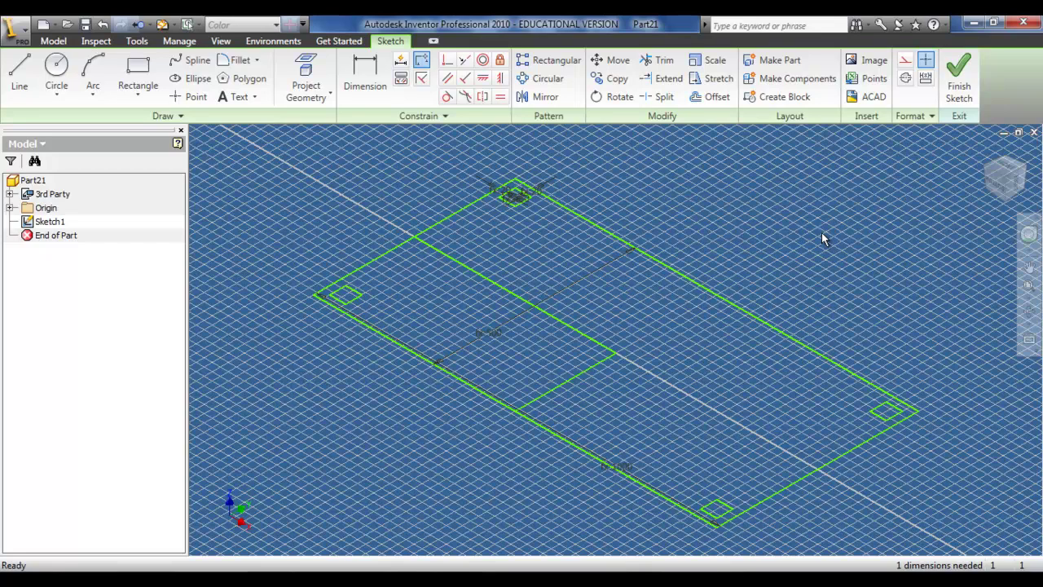
{"action": "left_click", "coordinate": [959, 79]}
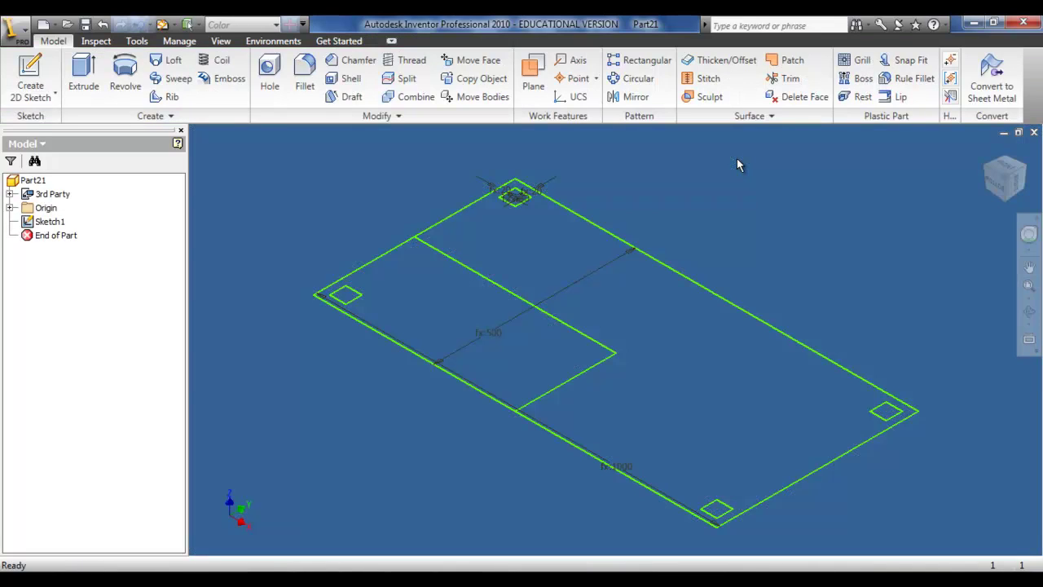
{"action": "left_click", "coordinate": [10, 207]}
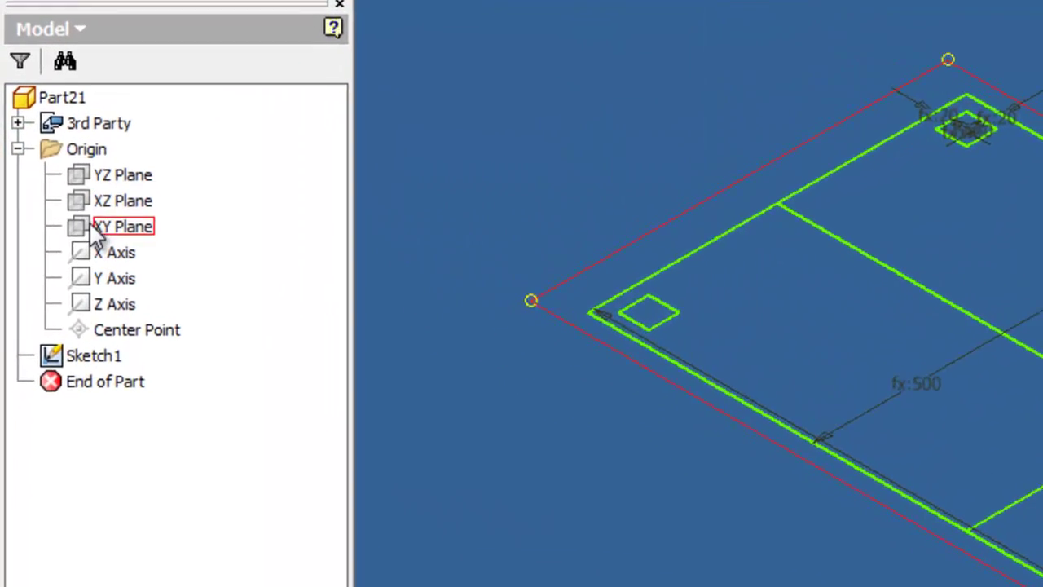
{"action": "left_click", "coordinate": [97, 229]}
{"action": "right_click", "coordinate": [97, 230]}
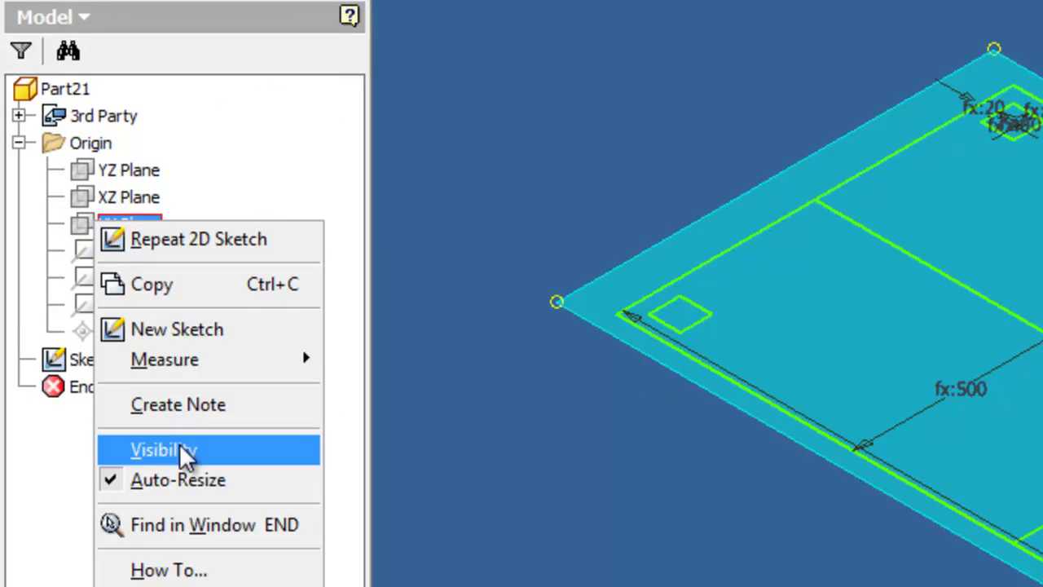
{"action": "left_click", "coordinate": [184, 452]}
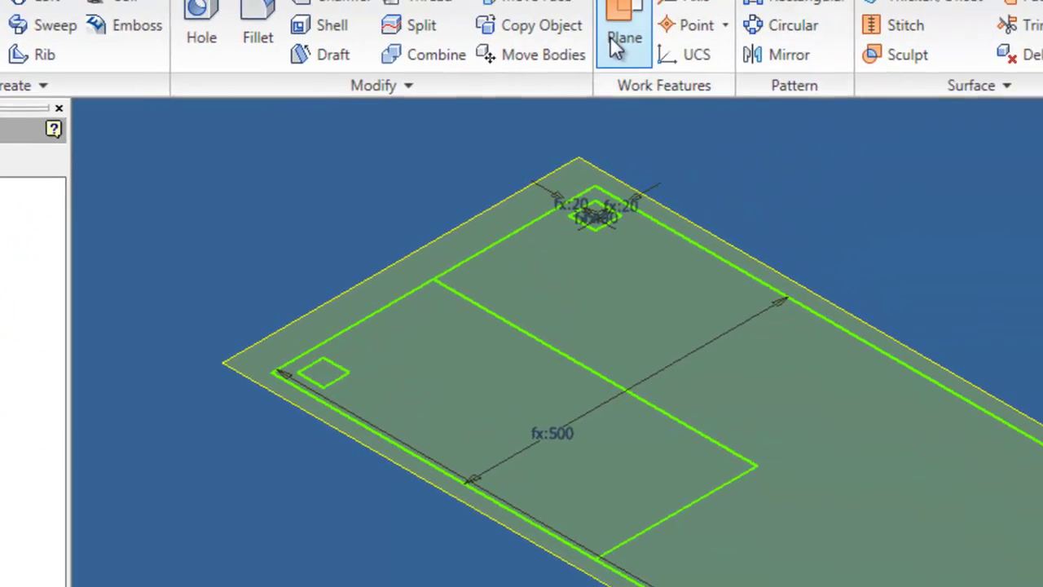
- Create a work plane offset from the XY plane by the parameter expression -Top_Thickness
{"action": "left_click", "coordinate": [623, 26]}
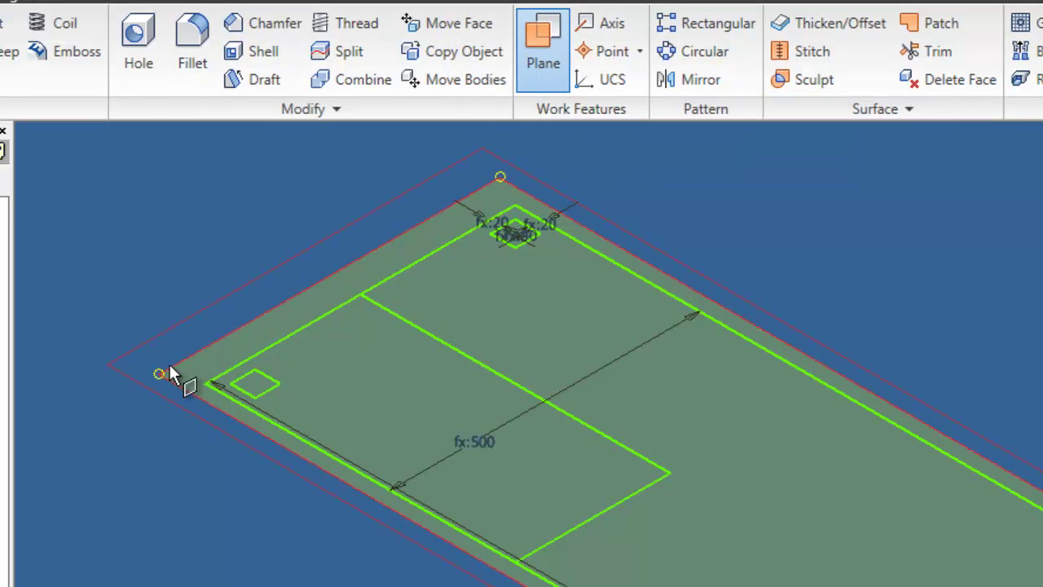
{"action": "left_click_drag", "start_coordinate": [159, 379], "coordinate": [389, 475]}
{"action": "left_click", "coordinate": [436, 466]}
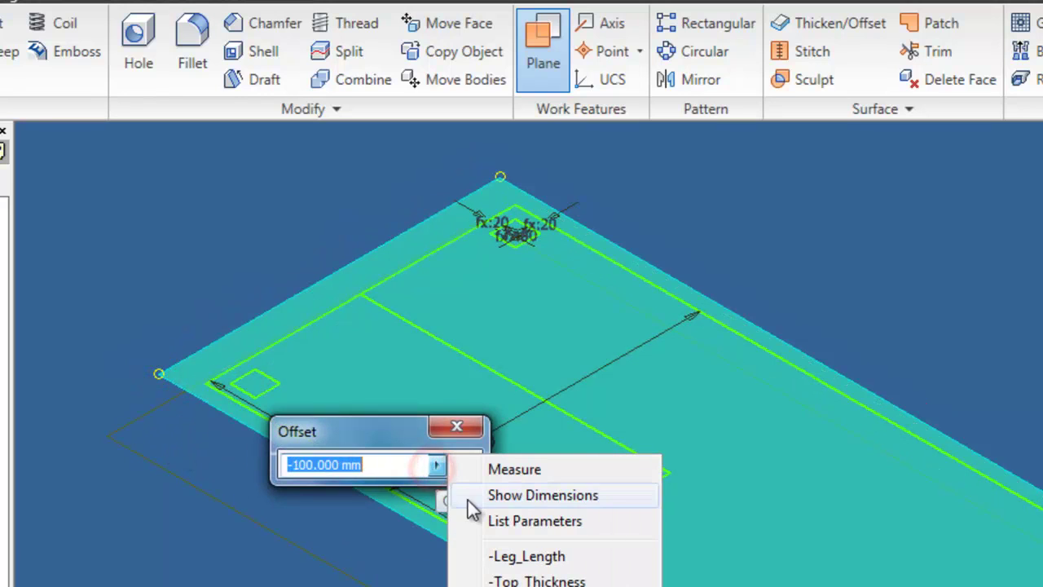
{"action": "left_click", "coordinate": [489, 520]}
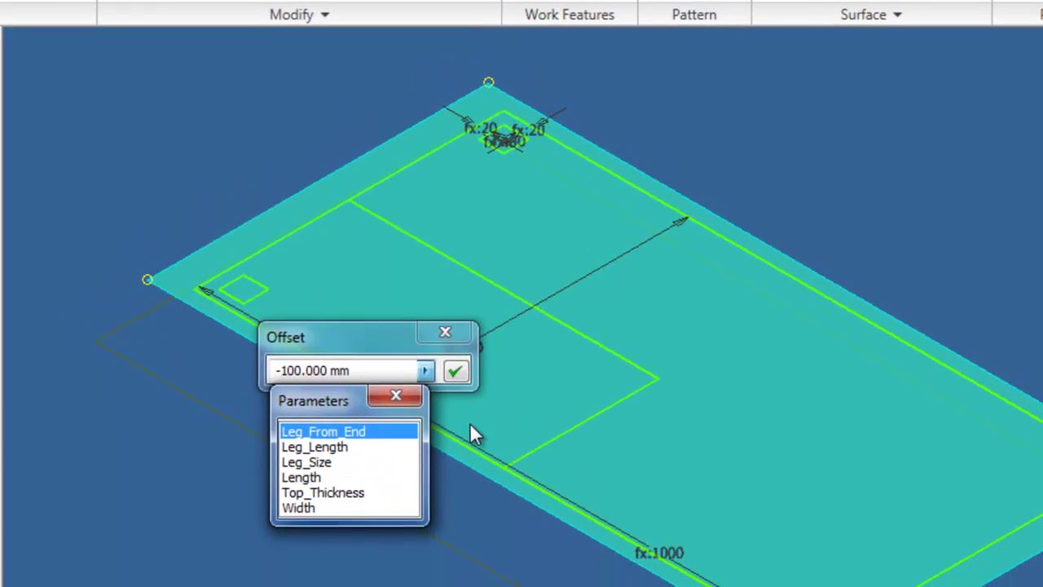
{"action": "left_click", "coordinate": [342, 473]}
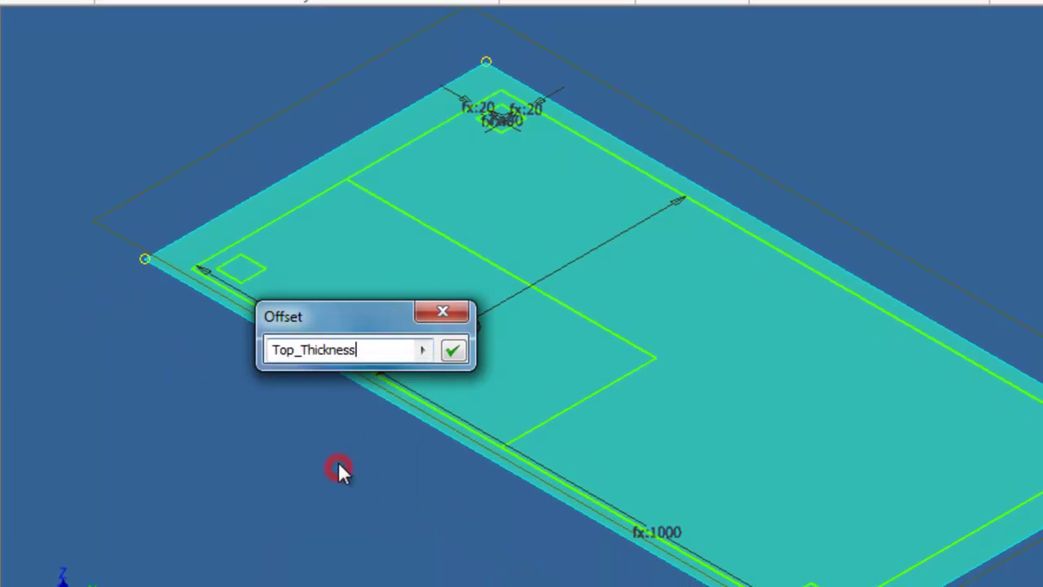
{"action": "left_click", "coordinate": [273, 350]}
{"action": "type", "text": "-"}
{"action": "key", "text": "Return"}
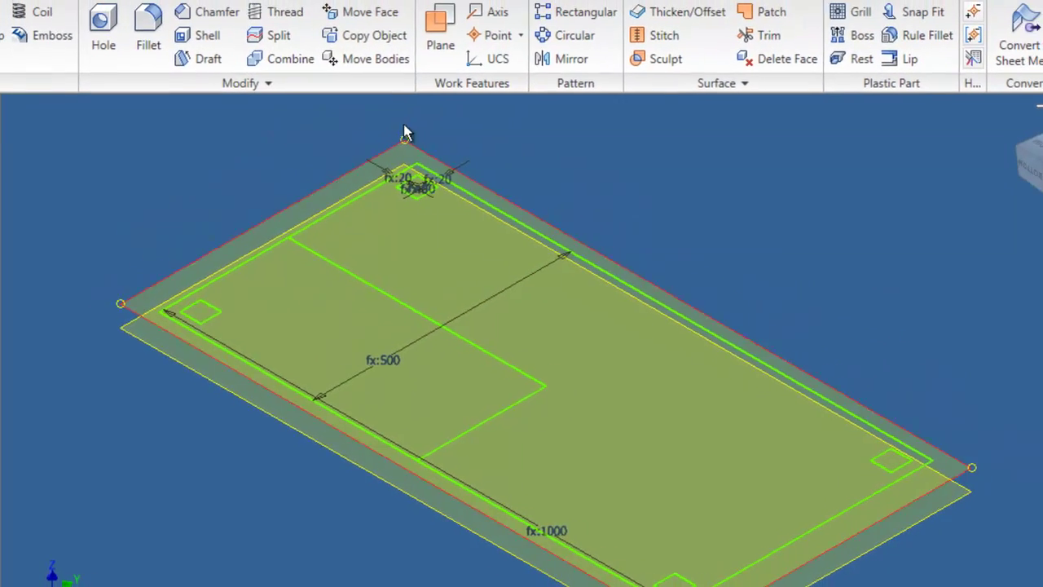
- Create a second work plane offset from the Top_Thickness plane by the parameter expression -Leg_Length
{"action": "left_click", "coordinate": [431, 49]}
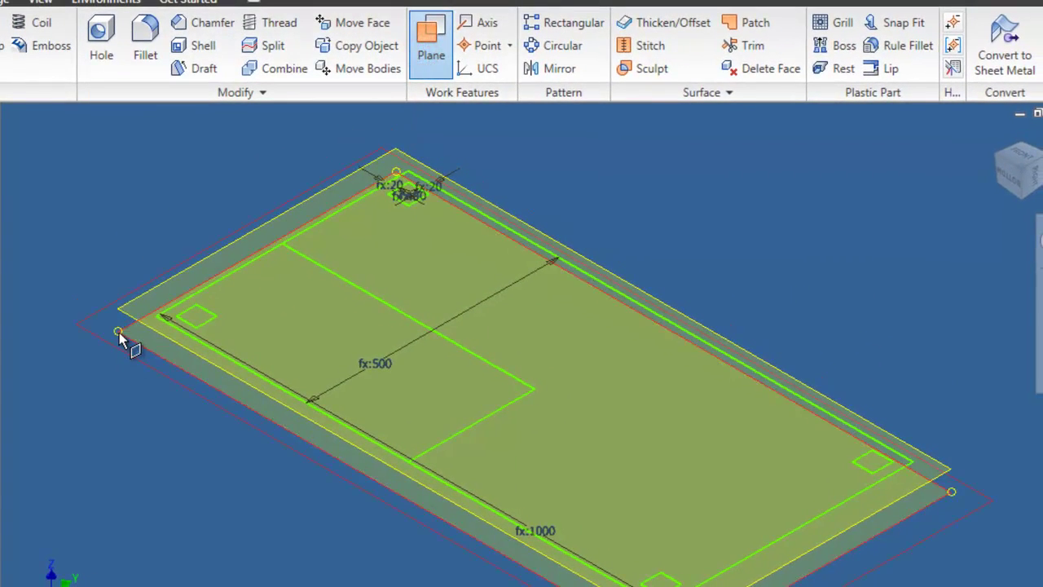
{"action": "left_click_drag", "start_coordinate": [119, 346], "coordinate": [121, 442]}
{"action": "left_click", "coordinate": [346, 406]}
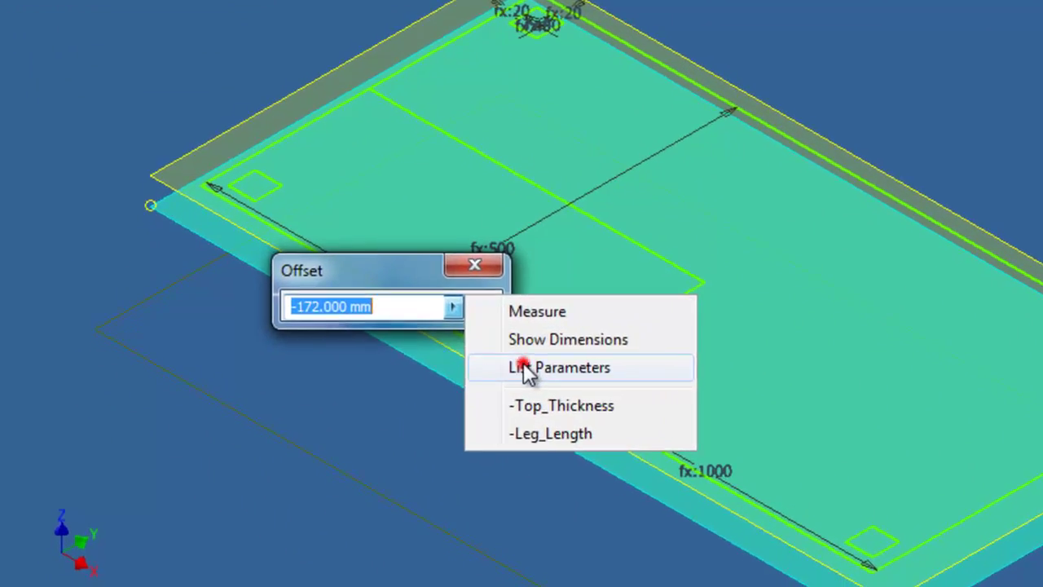
{"action": "left_click", "coordinate": [524, 365]}
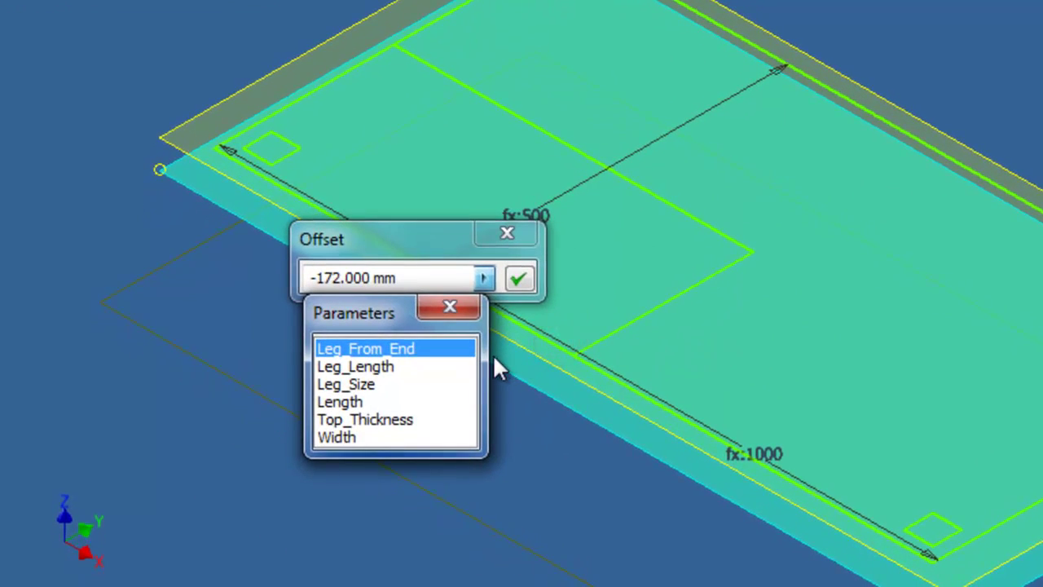
{"action": "left_click", "coordinate": [388, 366]}
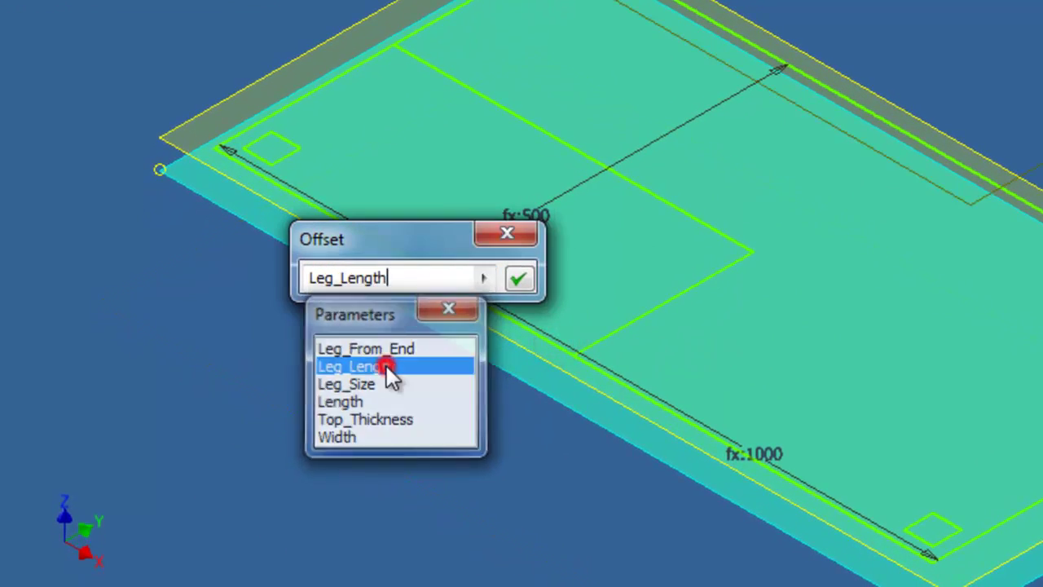
{"action": "left_click", "coordinate": [308, 278]}
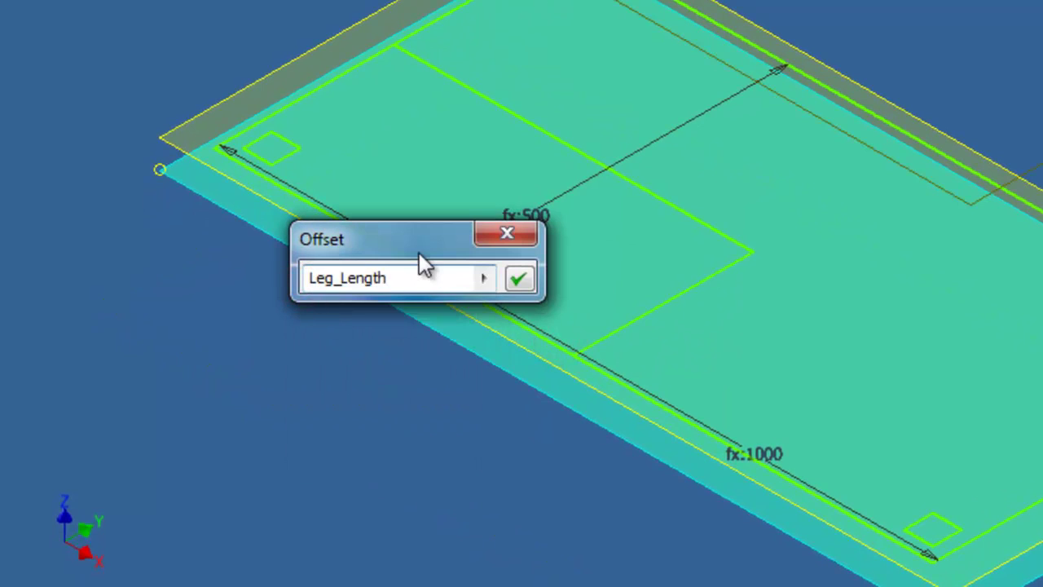
{"action": "type", "text": "-"}
{"action": "key", "text": "Return"}
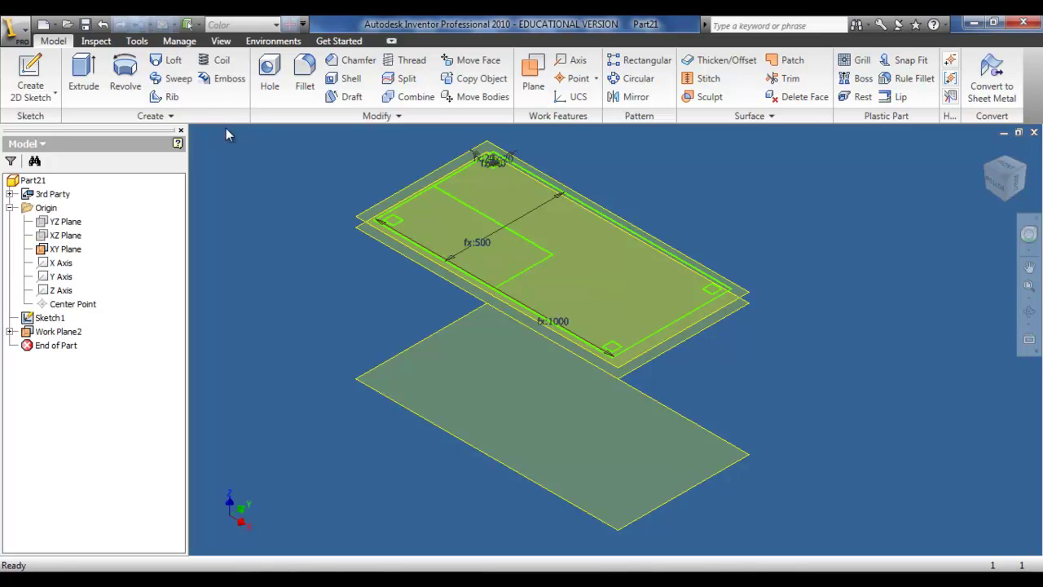
- Start an Extrude and select the four small corner rectangles as leg profiles
{"action": "left_click", "coordinate": [83, 75]}
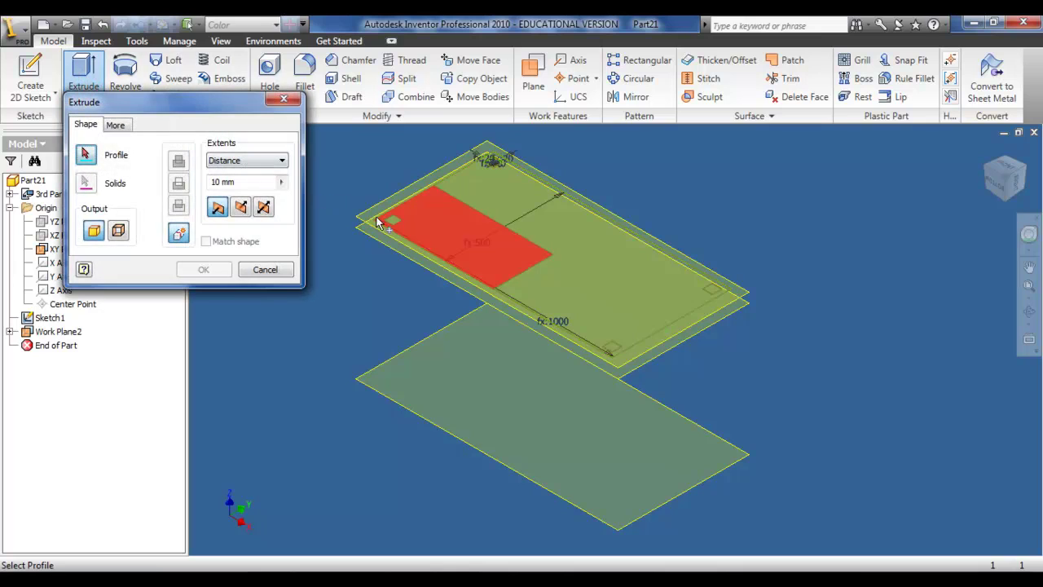
{"action": "scroll", "coordinate": [389, 219], "scroll_direction": "up", "scroll_amount": 6}
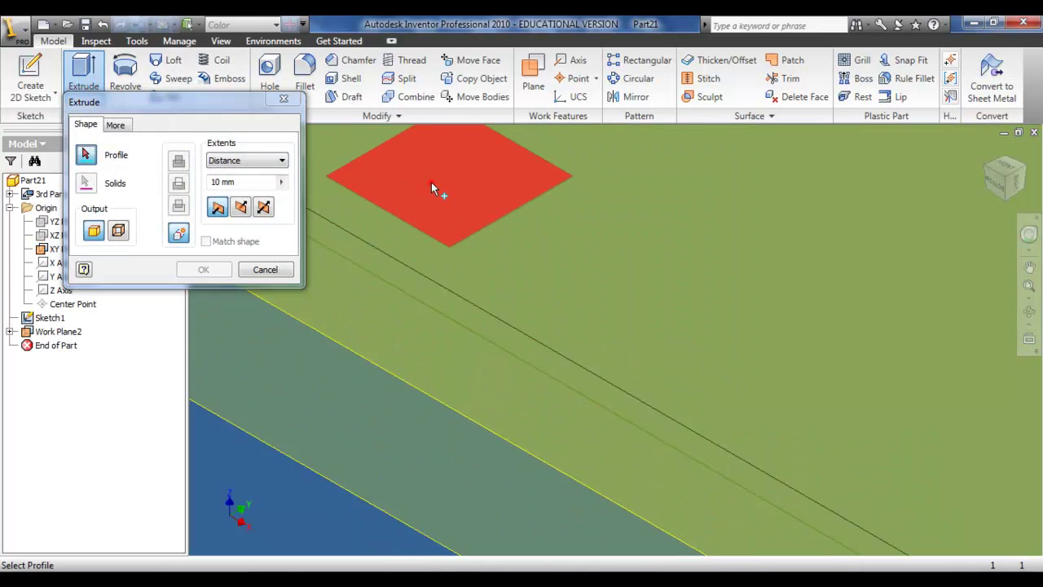
{"action": "left_click", "coordinate": [431, 183]}
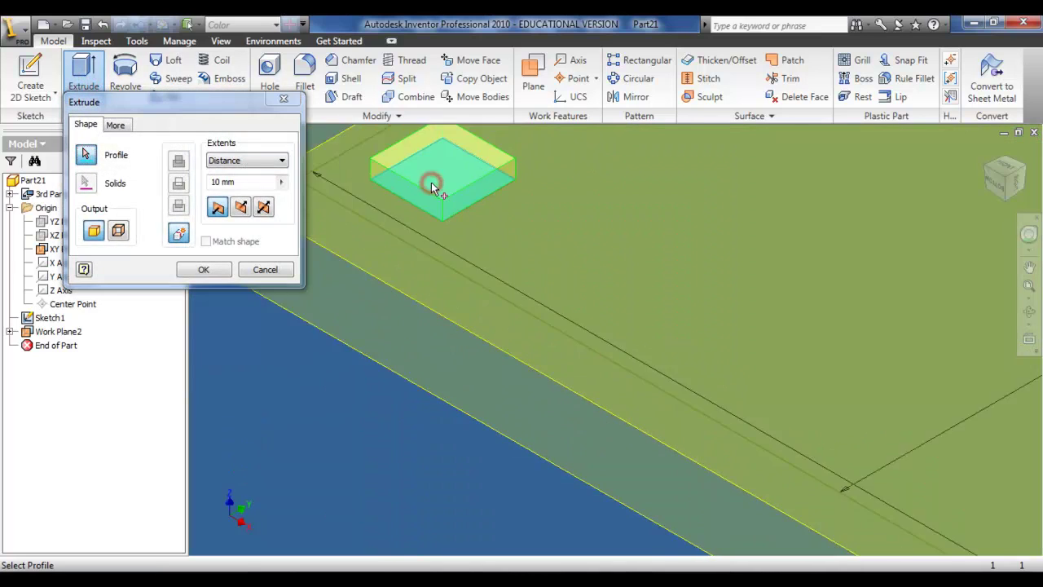
{"action": "scroll", "coordinate": [472, 178], "scroll_direction": "down", "scroll_amount": 6}
{"action": "scroll", "coordinate": [536, 149], "scroll_direction": "up", "scroll_amount": 6}
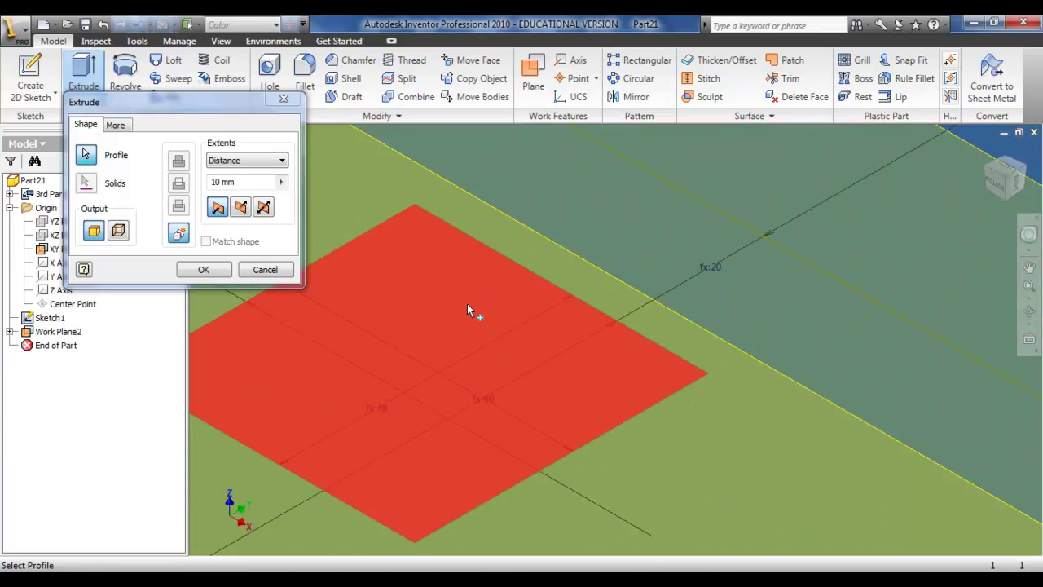
{"action": "left_click", "coordinate": [467, 303]}
{"action": "scroll", "coordinate": [468, 303], "scroll_direction": "down", "scroll_amount": 6}
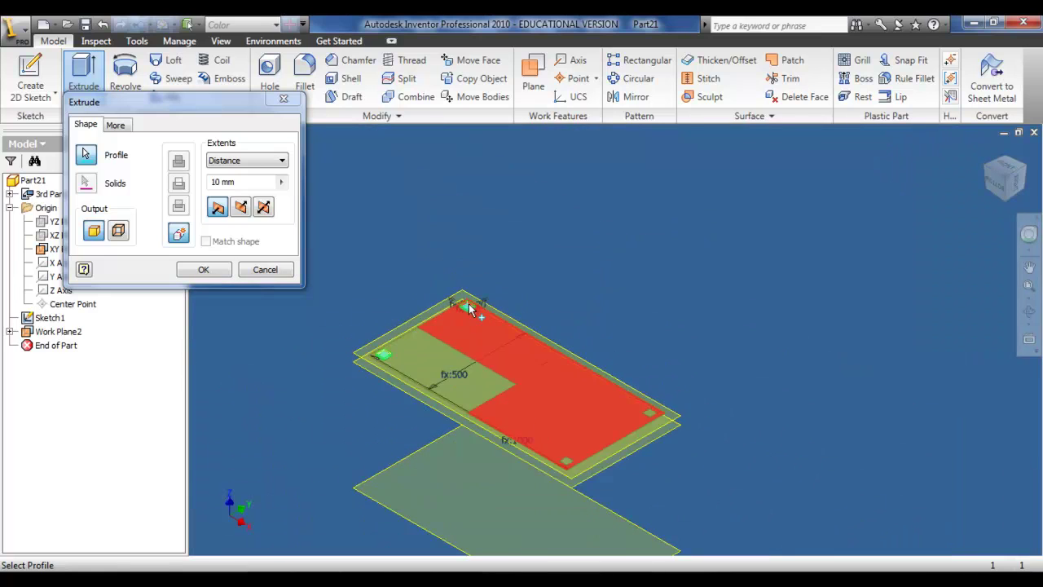
{"action": "scroll", "coordinate": [535, 415], "scroll_direction": "up", "scroll_amount": 6}
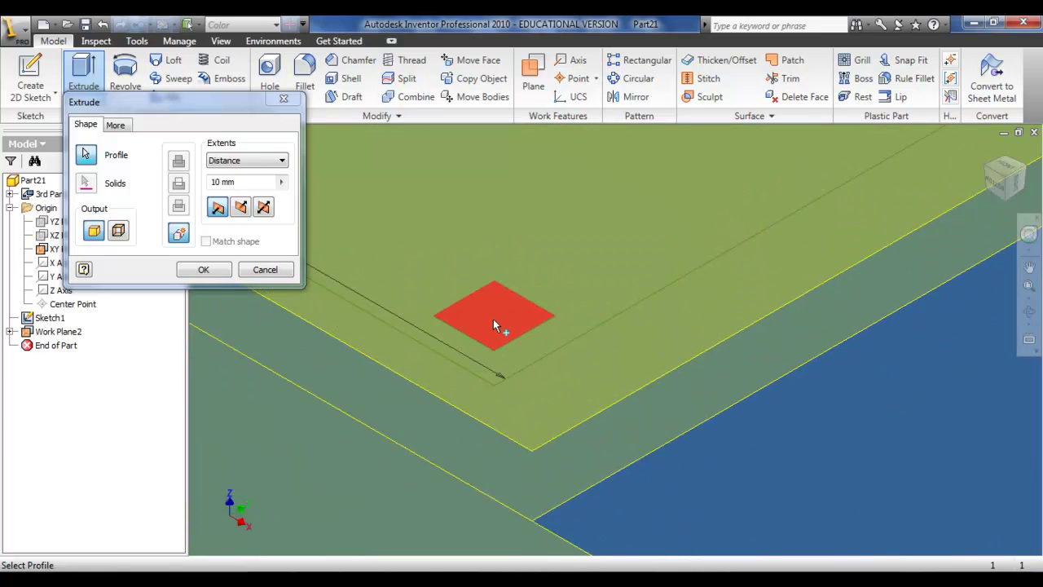
{"action": "left_click", "coordinate": [492, 319]}
{"action": "scroll", "coordinate": [505, 318], "scroll_direction": "down", "scroll_amount": 6}
{"action": "scroll", "coordinate": [627, 296], "scroll_direction": "up", "scroll_amount": 6}
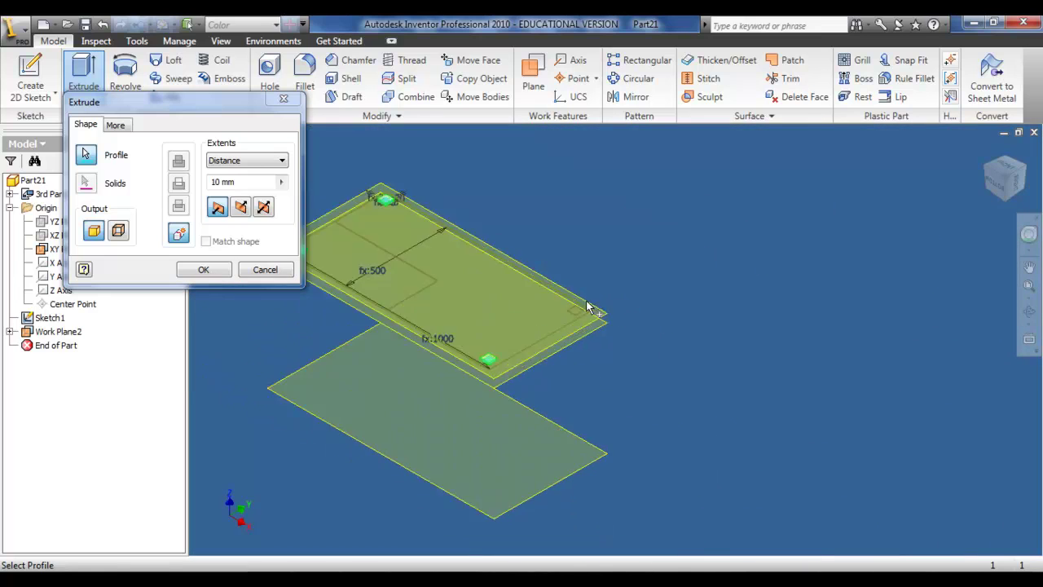
{"action": "left_click", "coordinate": [507, 356]}
{"action": "scroll", "coordinate": [508, 351], "scroll_direction": "down", "scroll_amount": 6}
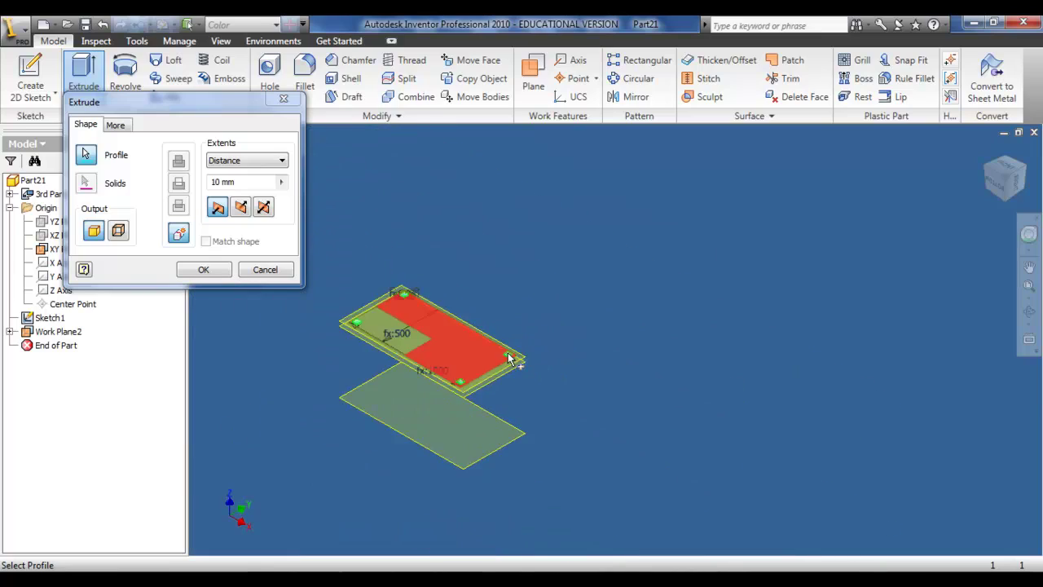
{"action": "scroll", "coordinate": [379, 369], "scroll_direction": "up", "scroll_amount": 5}
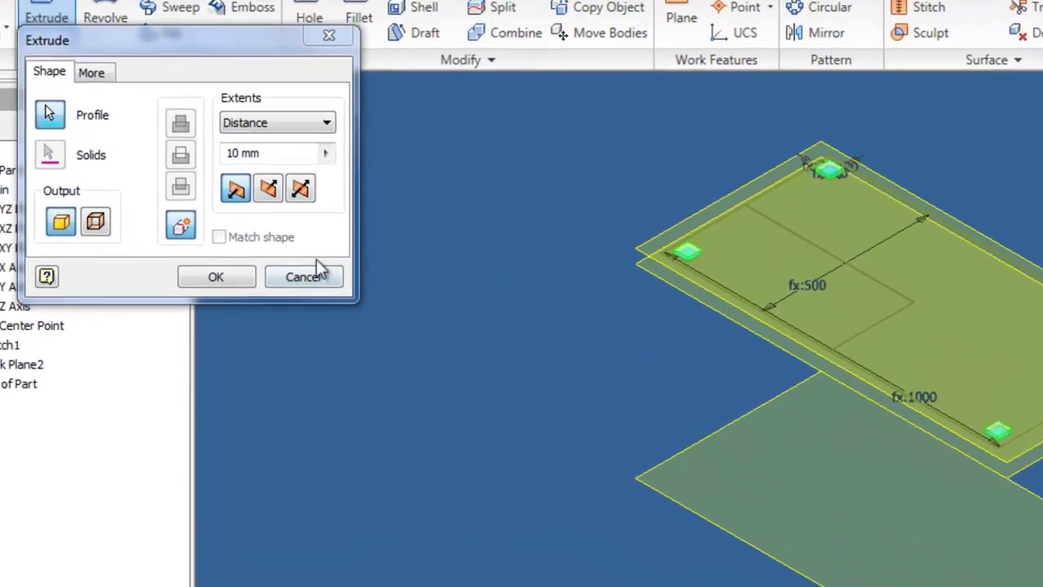
- Extrude the leg profiles with From To extents, from the lowest work plane to the work plane just below the XY plane
{"action": "left_click", "coordinate": [259, 144]}
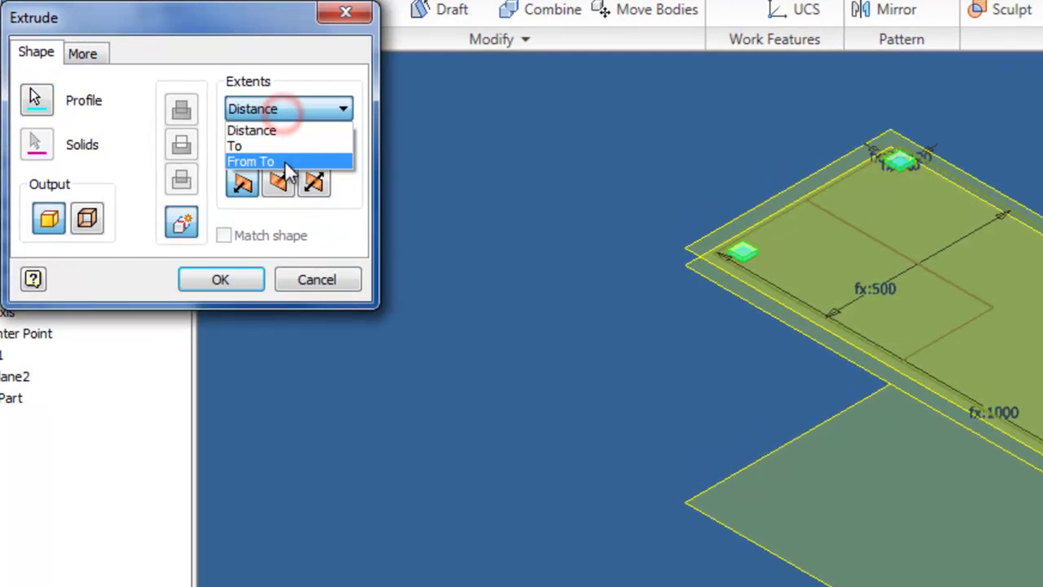
{"action": "left_click", "coordinate": [269, 162]}
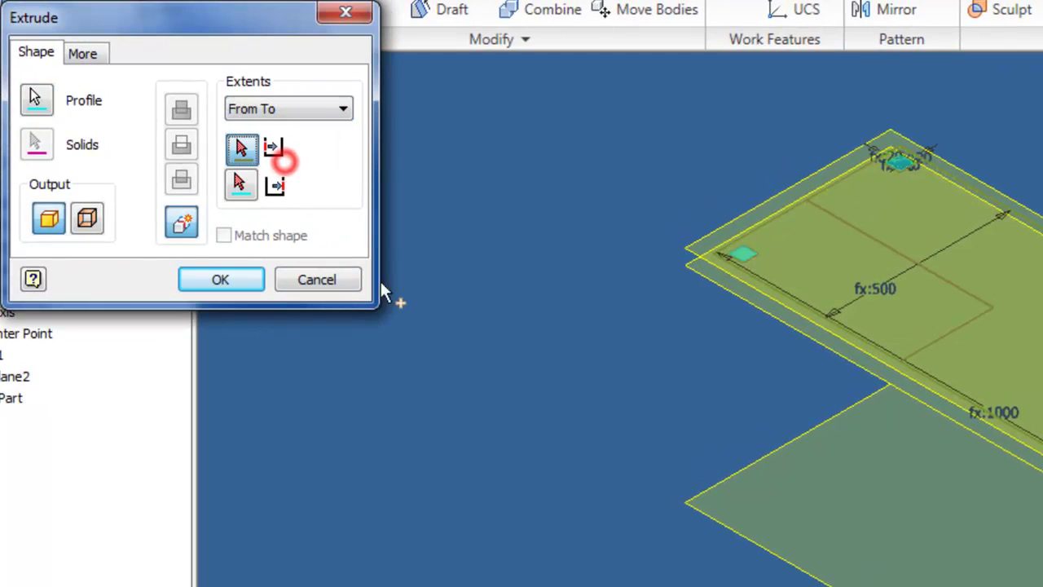
{"action": "left_click", "coordinate": [686, 502]}
{"action": "left_click", "coordinate": [686, 267]}
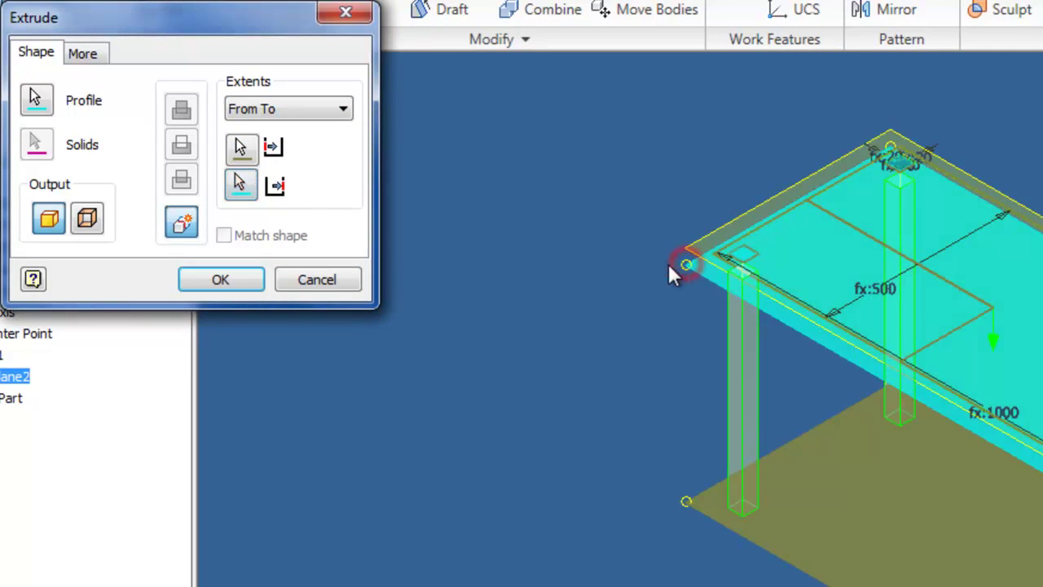
{"action": "left_click", "coordinate": [221, 279]}
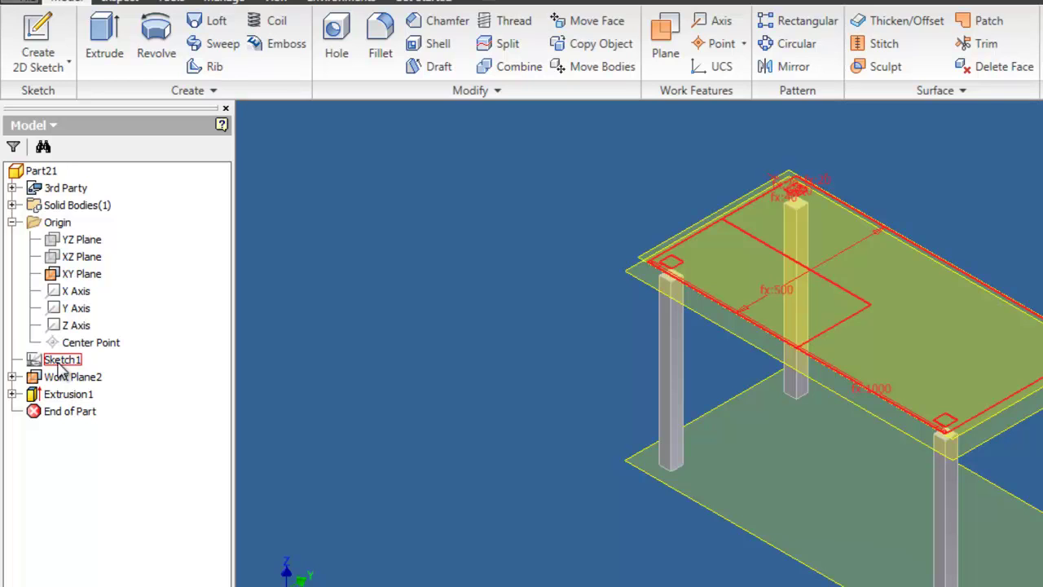
- Turn the visibility of Sketch1 back on so it can be reused
{"action": "left_click", "coordinate": [60, 362]}
{"action": "right_click", "coordinate": [60, 362]}
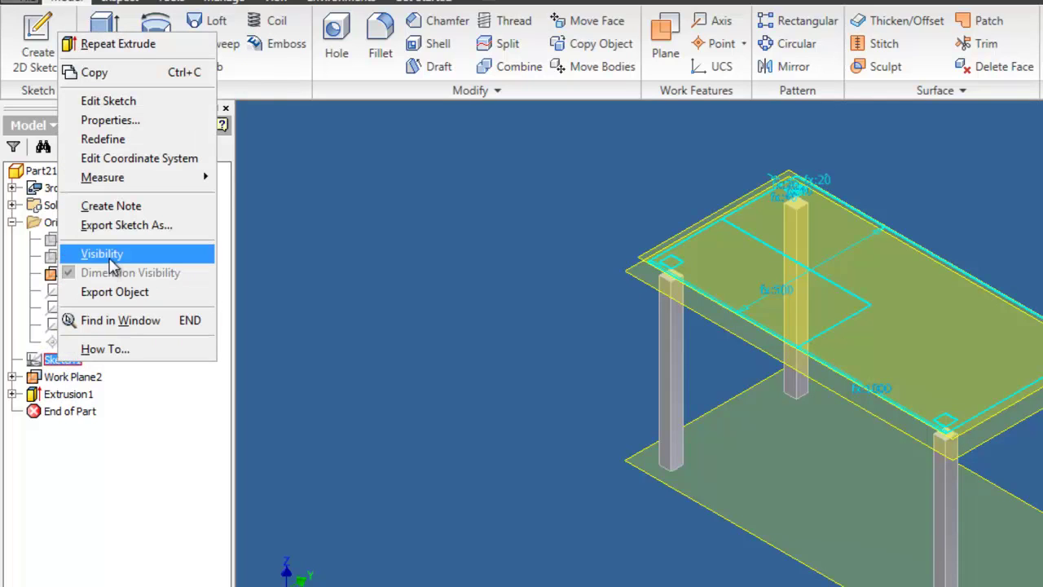
{"action": "left_click", "coordinate": [102, 253]}
- Start an Extrude and select the four corner rectangles and both remaining regions of the outer rectangle as the tabletop profile
{"action": "left_click", "coordinate": [99, 53]}
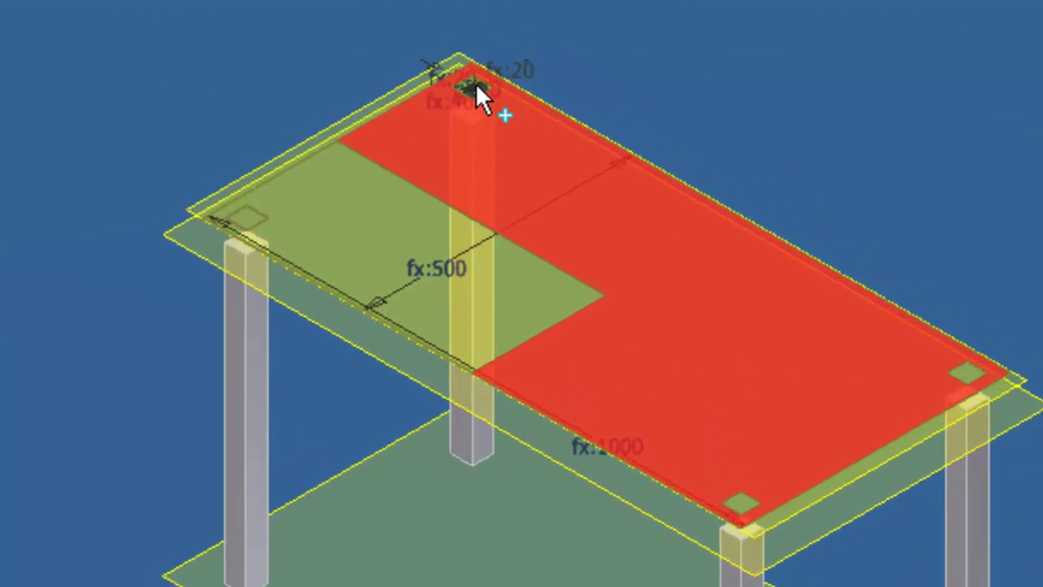
{"action": "mouse_move", "coordinate": [772, 184]}
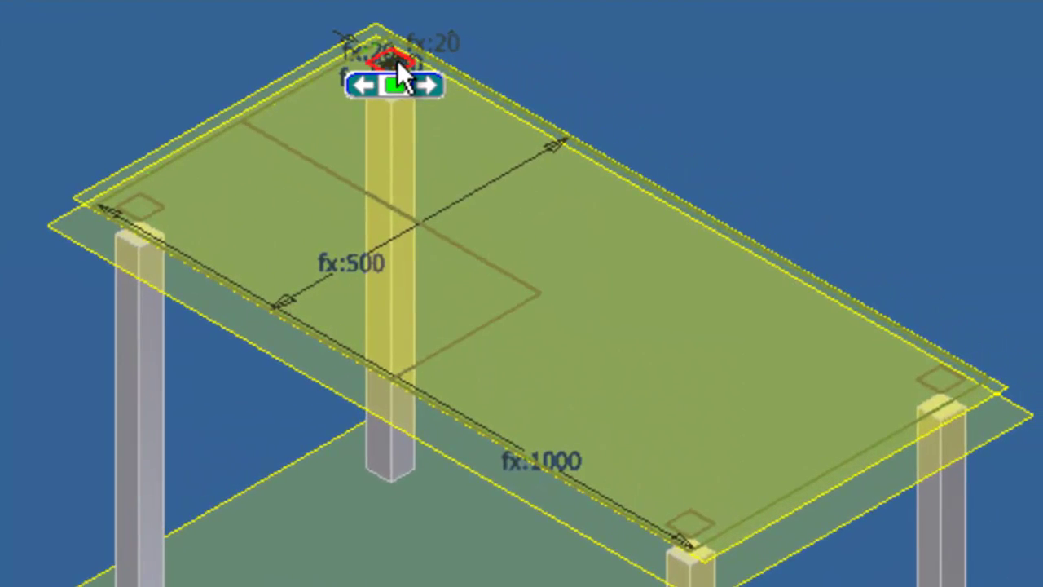
{"action": "left_click", "coordinate": [396, 60]}
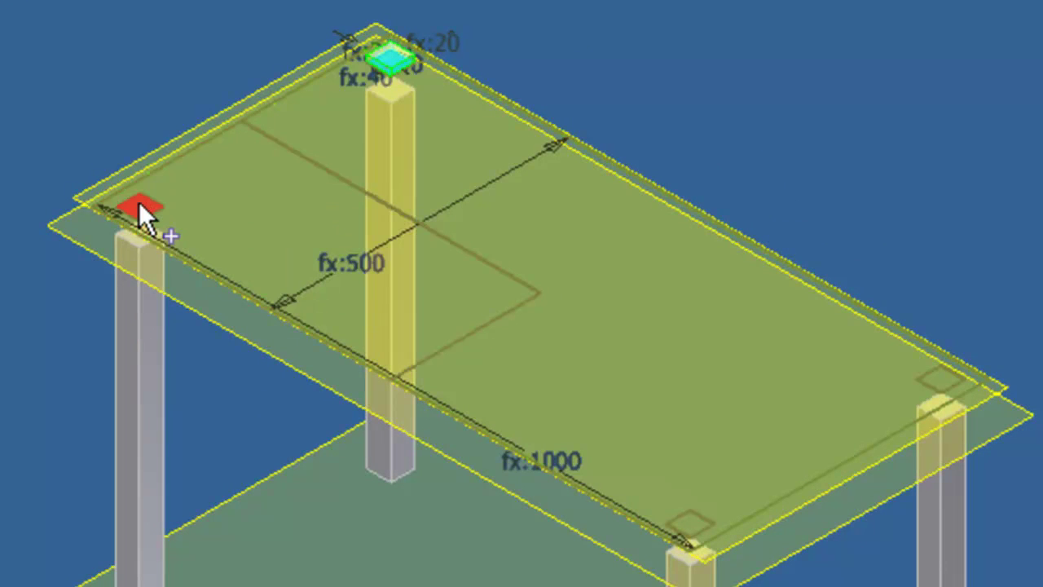
{"action": "left_click", "coordinate": [139, 204]}
{"action": "left_click", "coordinate": [689, 521]}
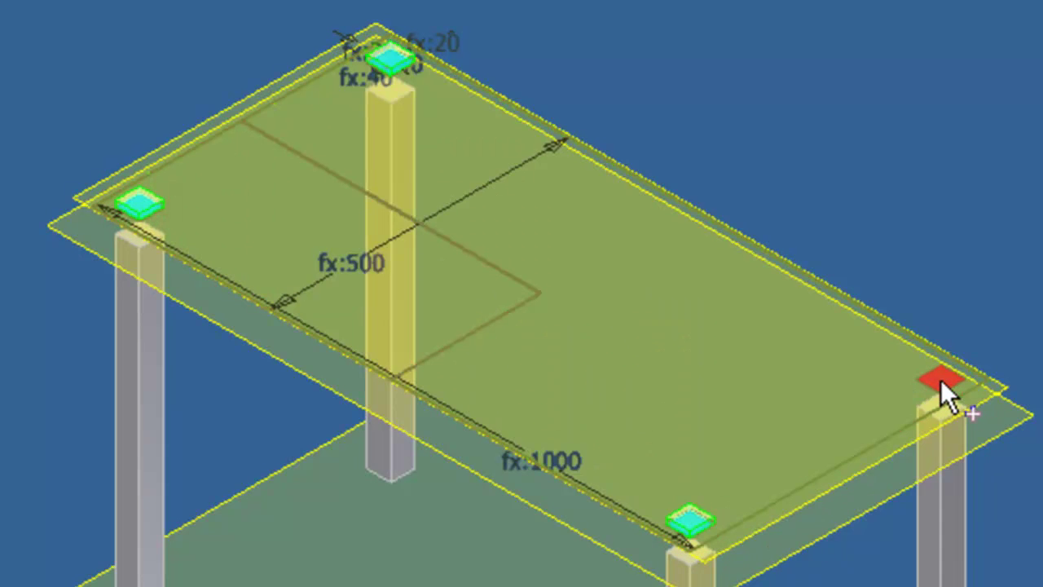
{"action": "left_click", "coordinate": [940, 379]}
{"action": "left_click", "coordinate": [749, 398]}
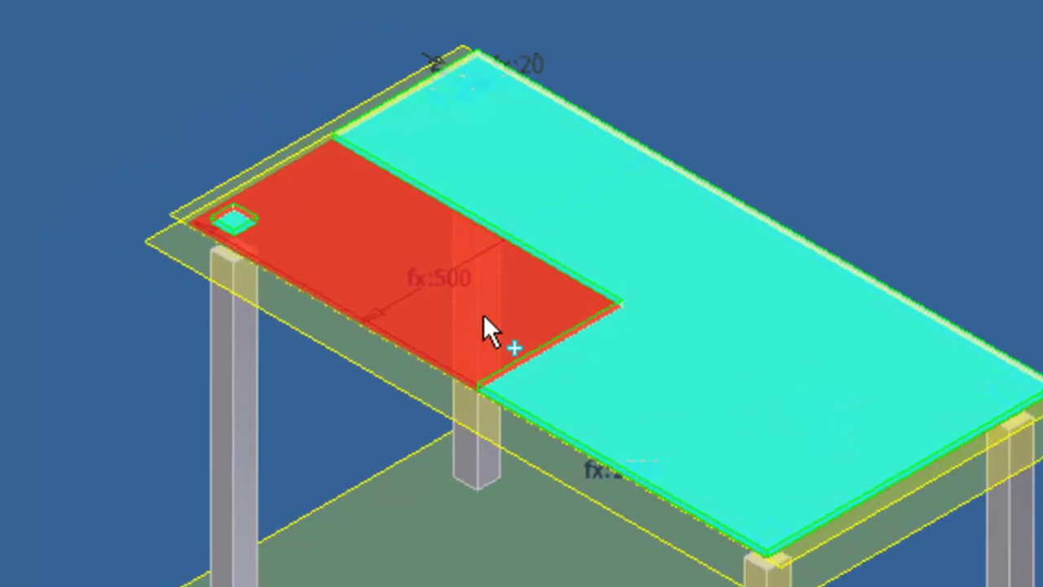
{"action": "left_click", "coordinate": [495, 316]}
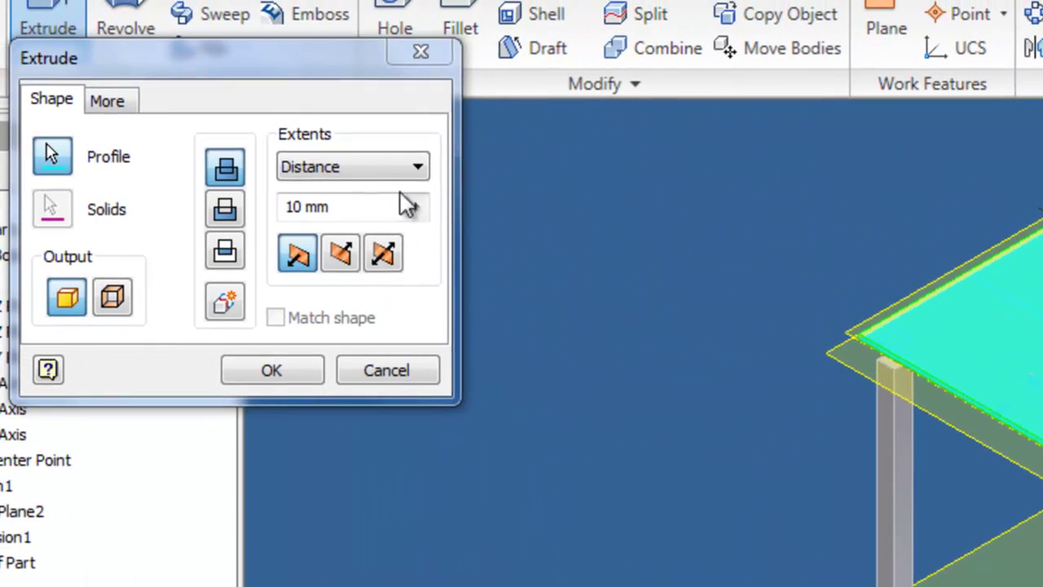
- Extrude the tabletop profile with From To extents, from the upper offset work plane to the XY plane, joined to the legs
{"action": "left_click", "coordinate": [364, 171]}
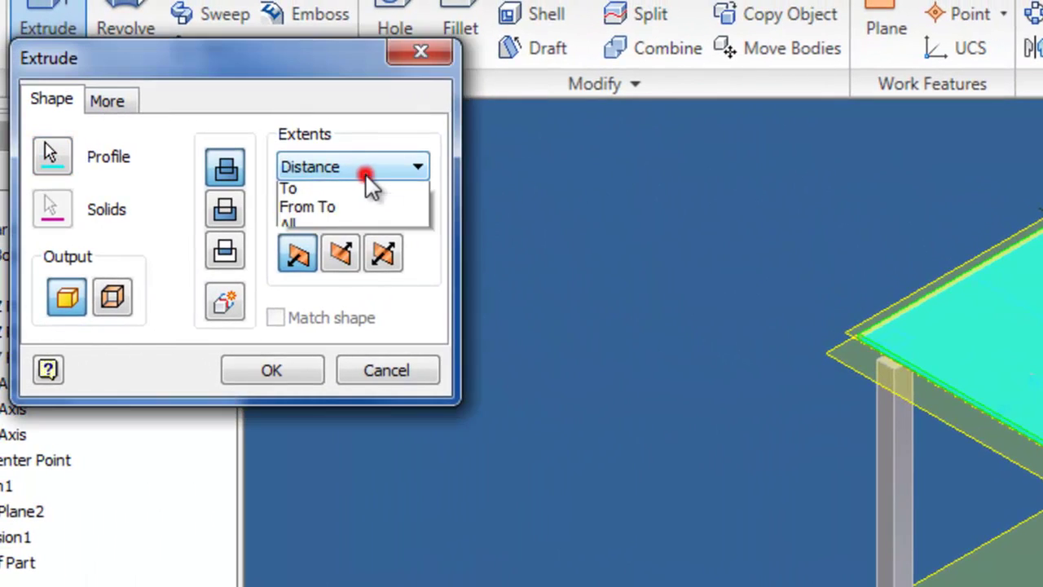
{"action": "left_click", "coordinate": [369, 244]}
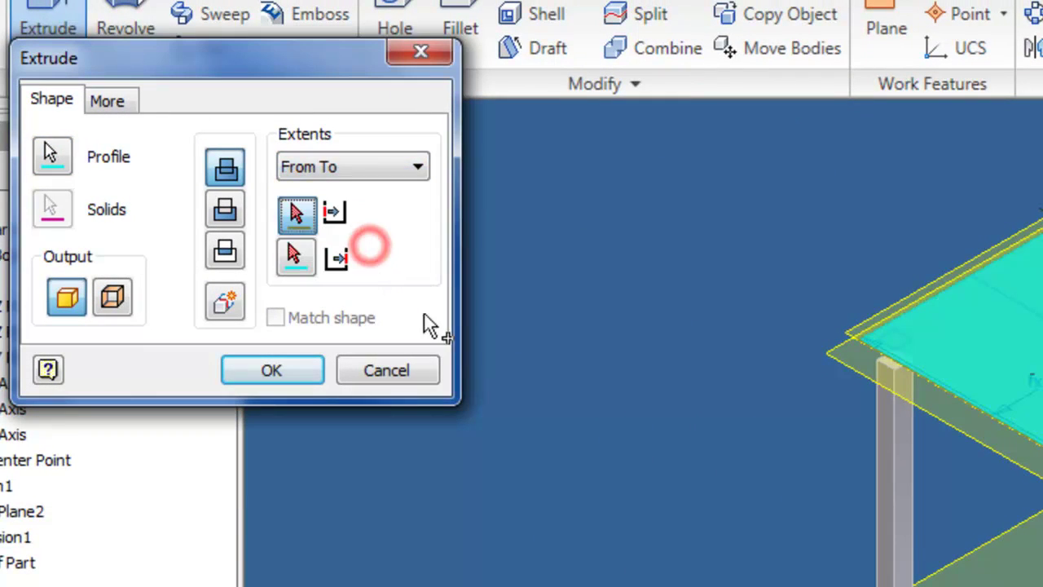
{"action": "left_click", "coordinate": [829, 360]}
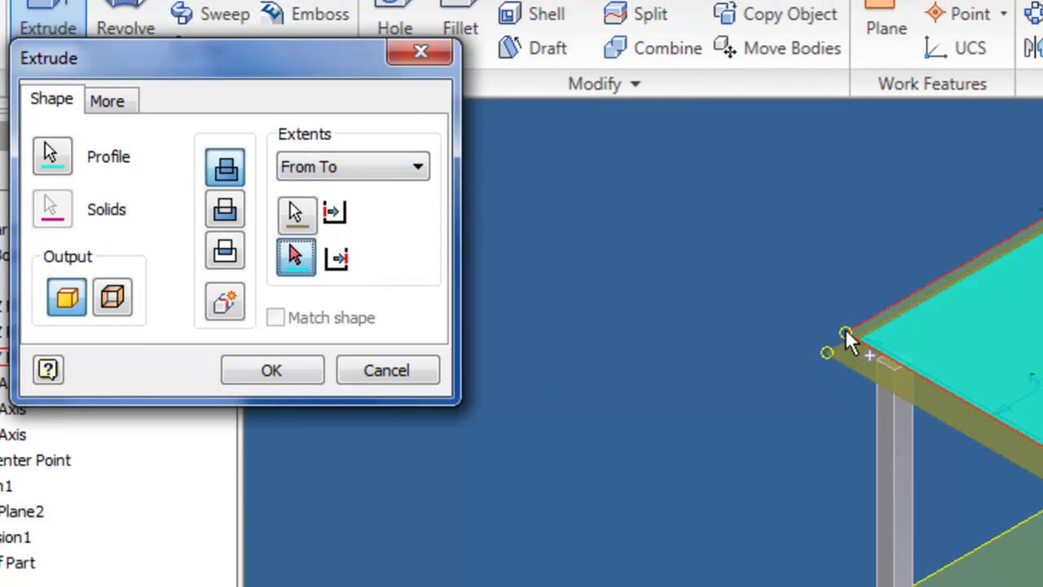
{"action": "left_click", "coordinate": [844, 329]}
{"action": "left_click", "coordinate": [273, 368]}
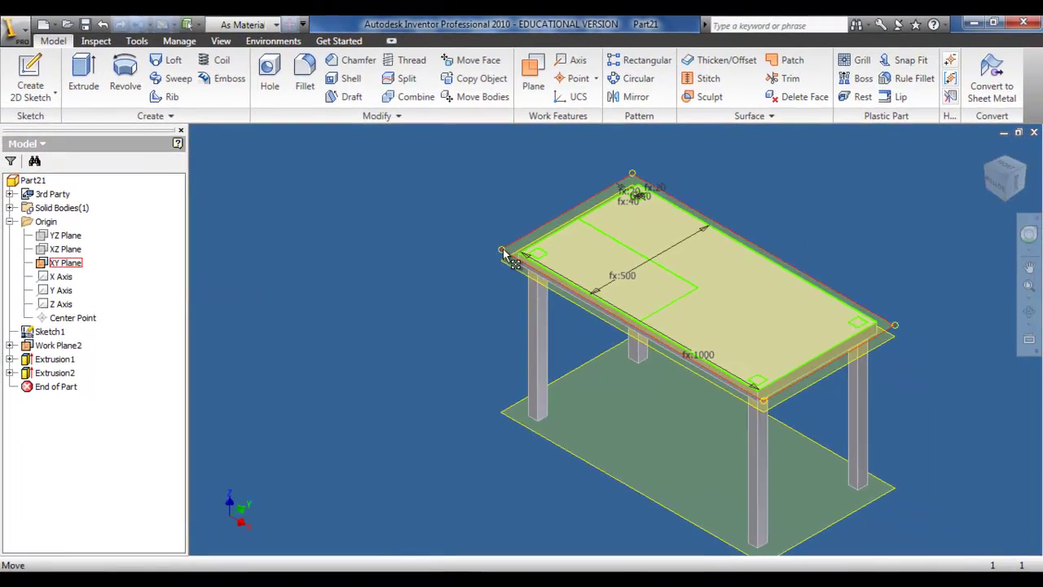
- Hide the XY plane, the work plane just below it and the lowest work plane at the foot of the legs
{"action": "right_click", "coordinate": [503, 255]}
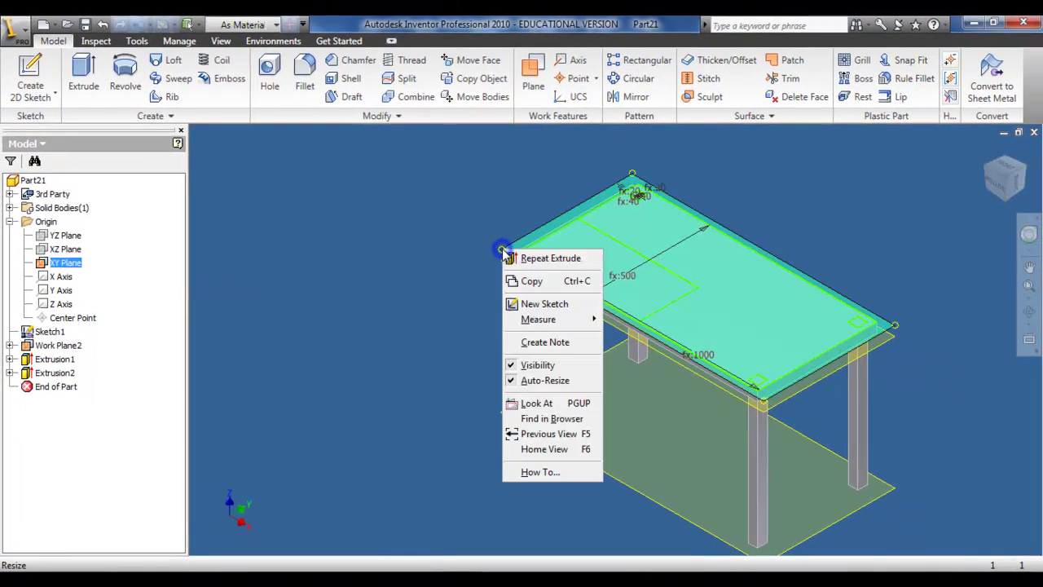
{"action": "left_click", "coordinate": [539, 363]}
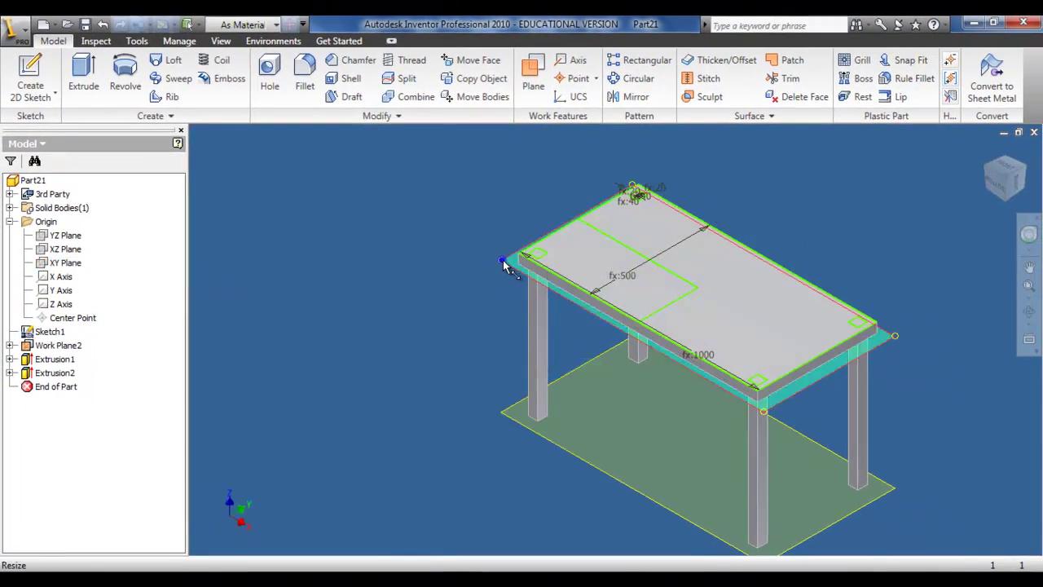
{"action": "right_click", "coordinate": [502, 259]}
{"action": "left_click", "coordinate": [536, 363]}
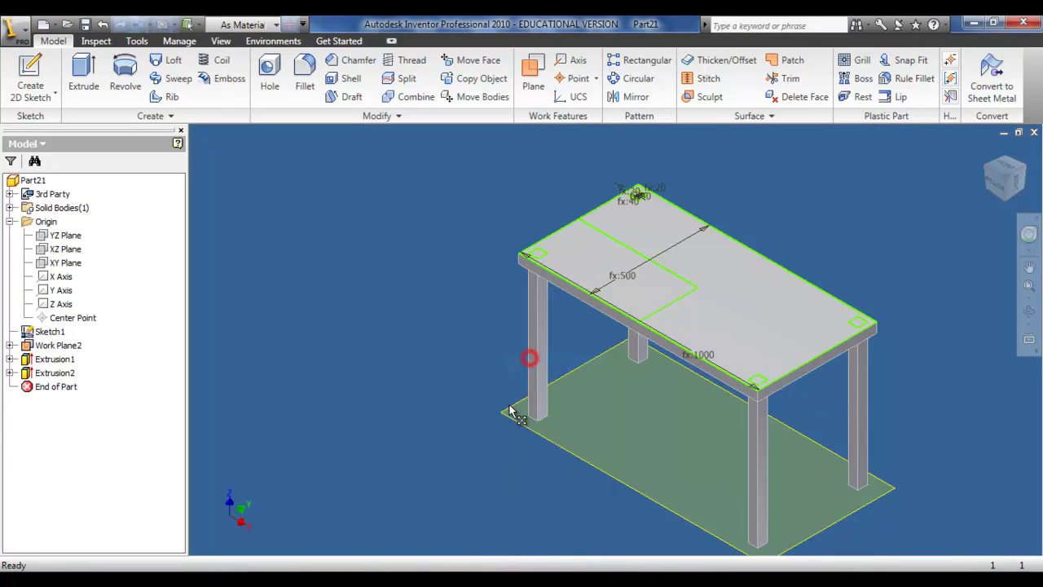
{"action": "left_click", "coordinate": [500, 411]}
{"action": "right_click", "coordinate": [511, 401]}
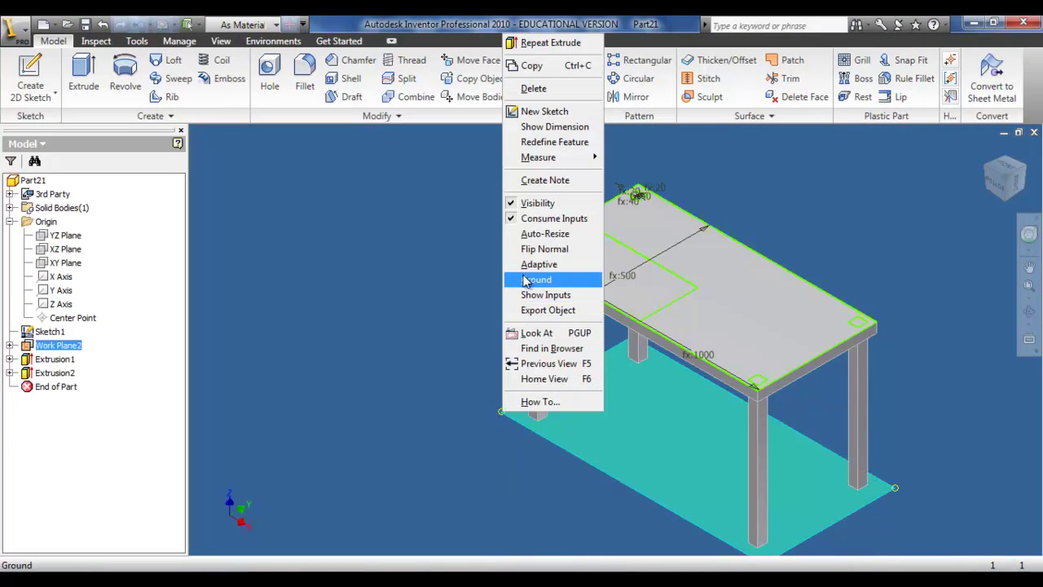
{"action": "left_click", "coordinate": [532, 203]}
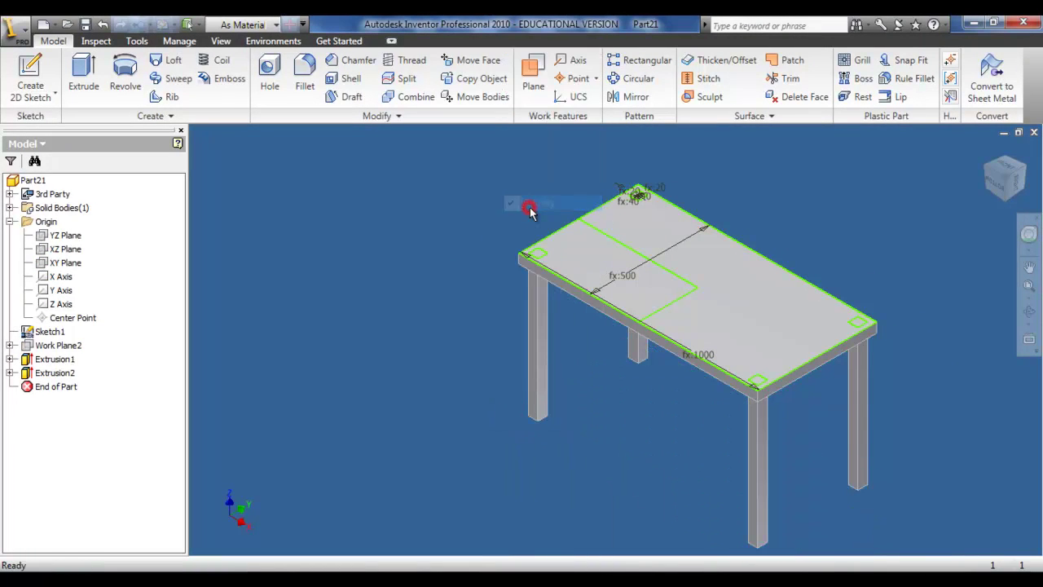
- Turn off the visibility of Sketch1 so only the solid table is shown
{"action": "left_click", "coordinate": [51, 332]}
{"action": "right_click", "coordinate": [51, 330]}
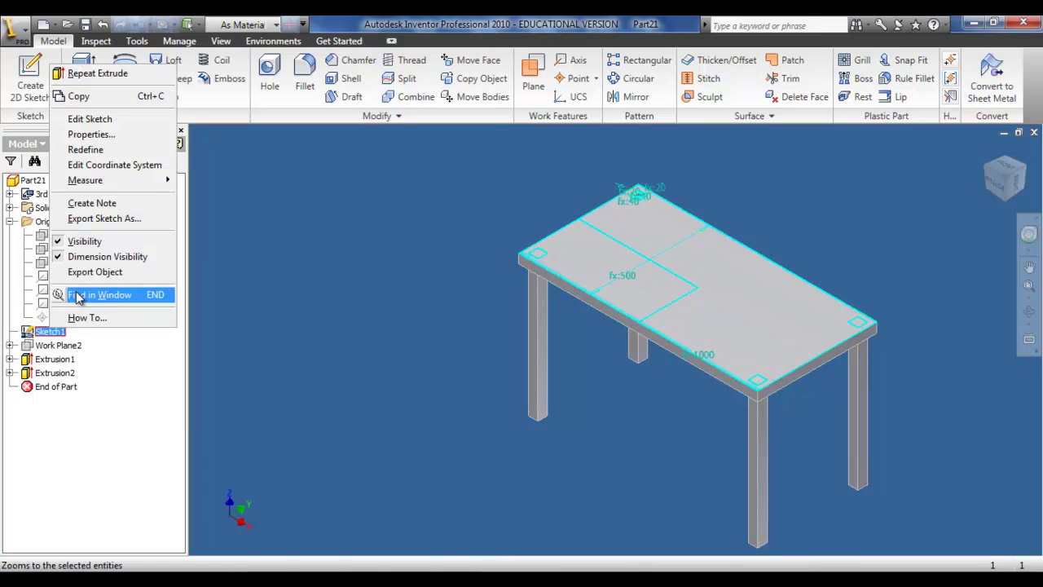
{"action": "left_click", "coordinate": [86, 243]}
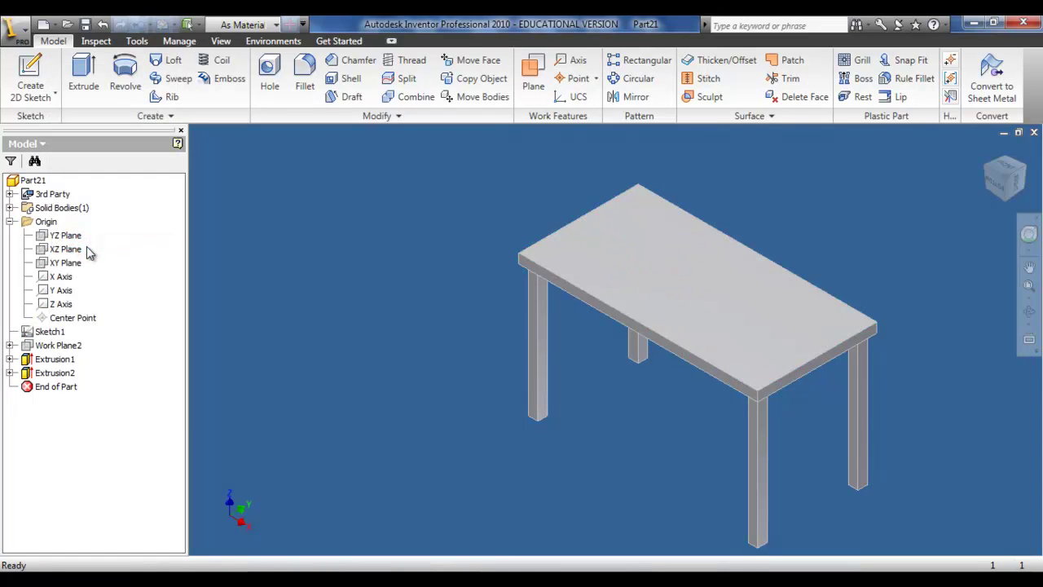
- Switch to the linked Excel sheet, set Leg_From_End in cell B5 to 40, and save the workbook
{"action": "key", "text": "Home"}
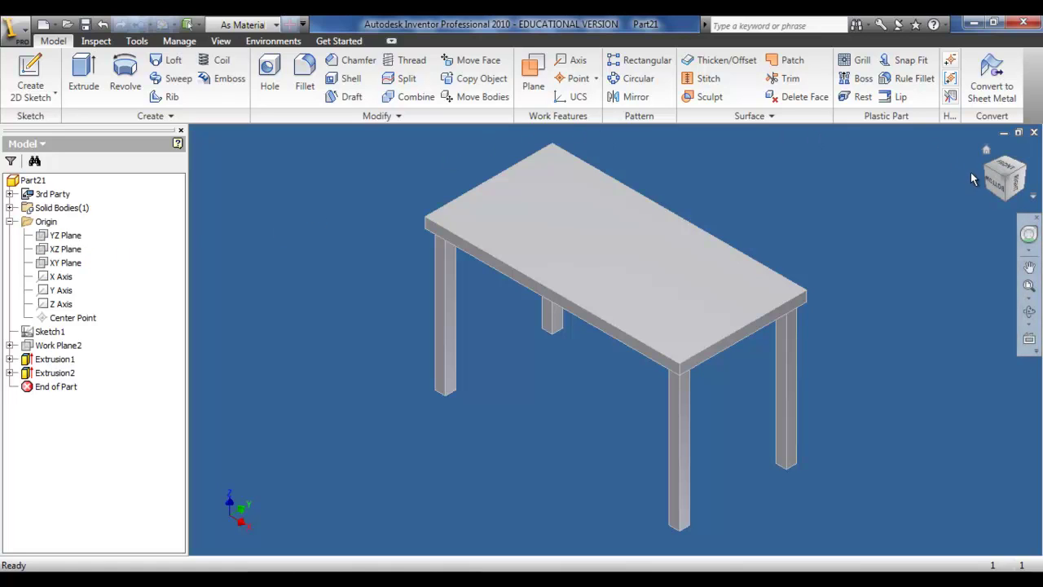
{"action": "left_click", "coordinate": [991, 186]}
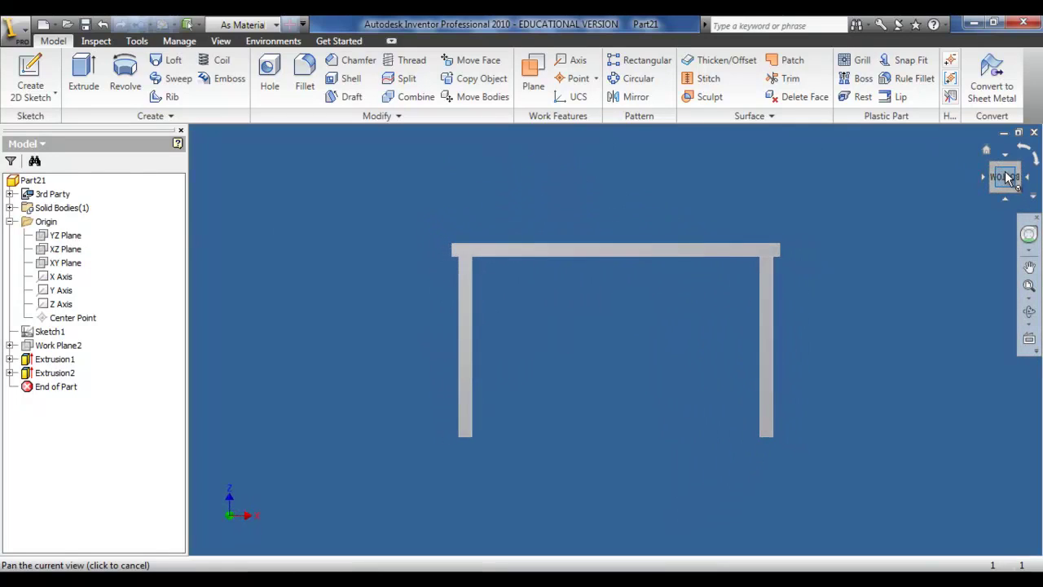
{"action": "left_click", "coordinate": [1024, 177]}
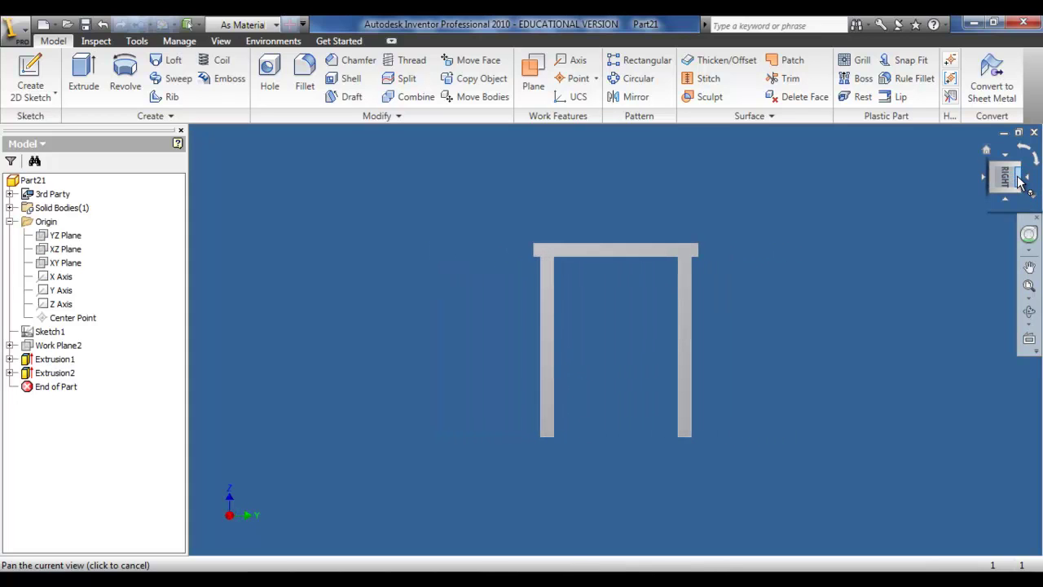
{"action": "left_click", "coordinate": [1018, 181]}
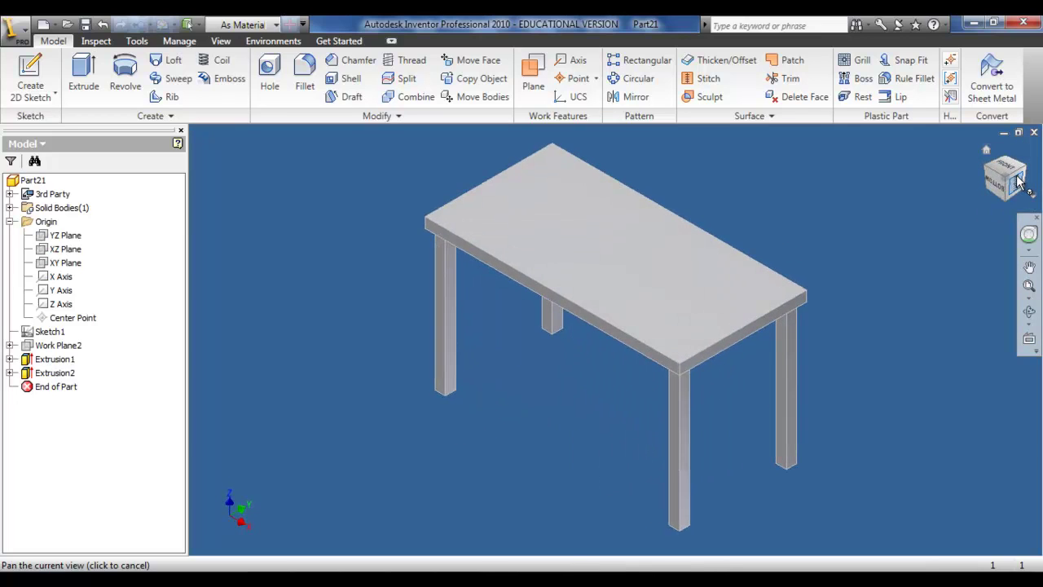
{"action": "left_click", "coordinate": [426, 570]}
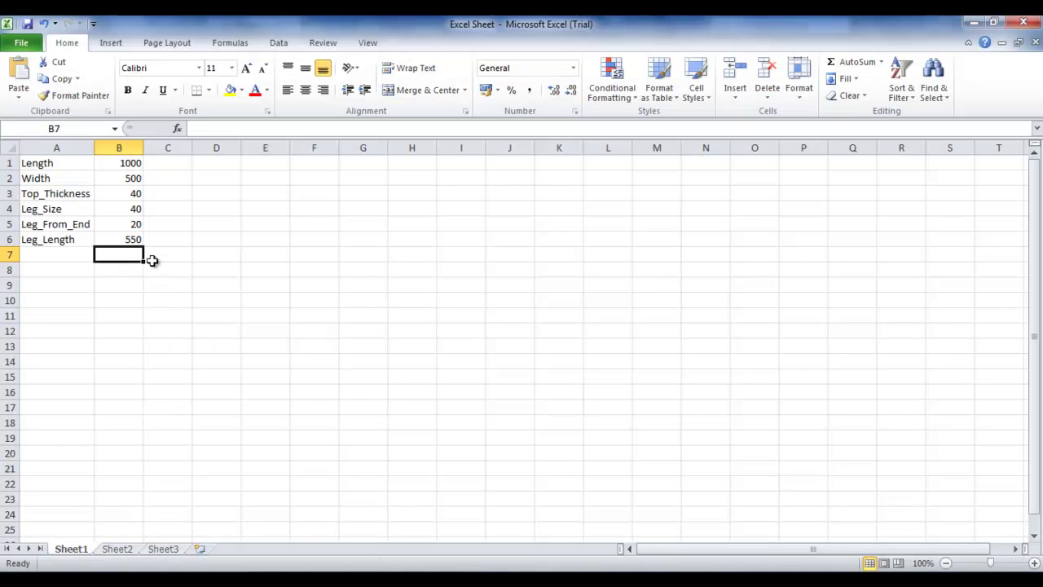
{"action": "left_click", "coordinate": [121, 228]}
{"action": "type", "text": "40"}
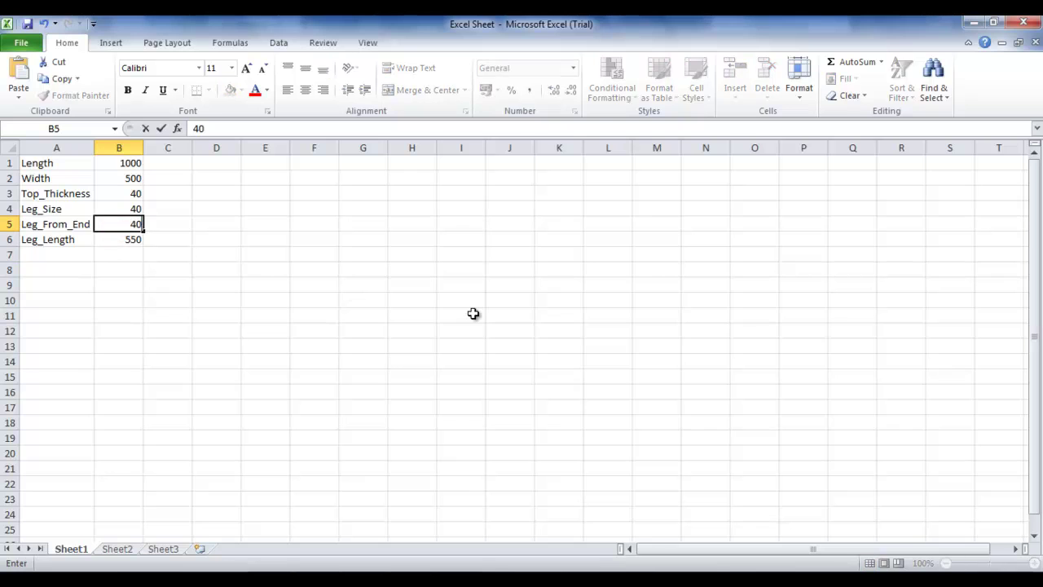
{"action": "key", "text": "Return"}
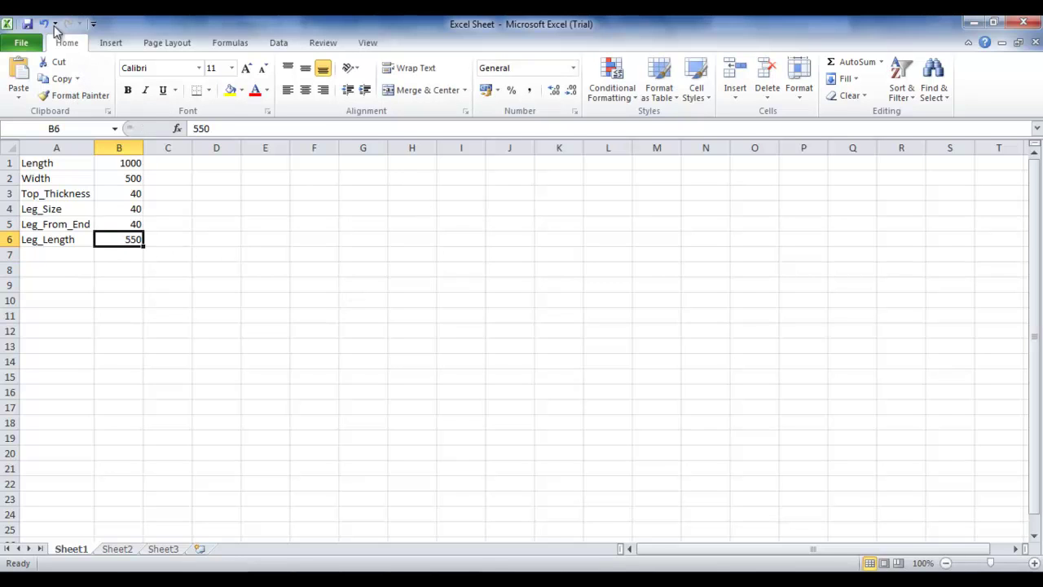
{"action": "left_click", "coordinate": [27, 23]}
- Switch back to Inventor and view the table model straight on from its long side
{"action": "key", "text": "alt+Tab"}
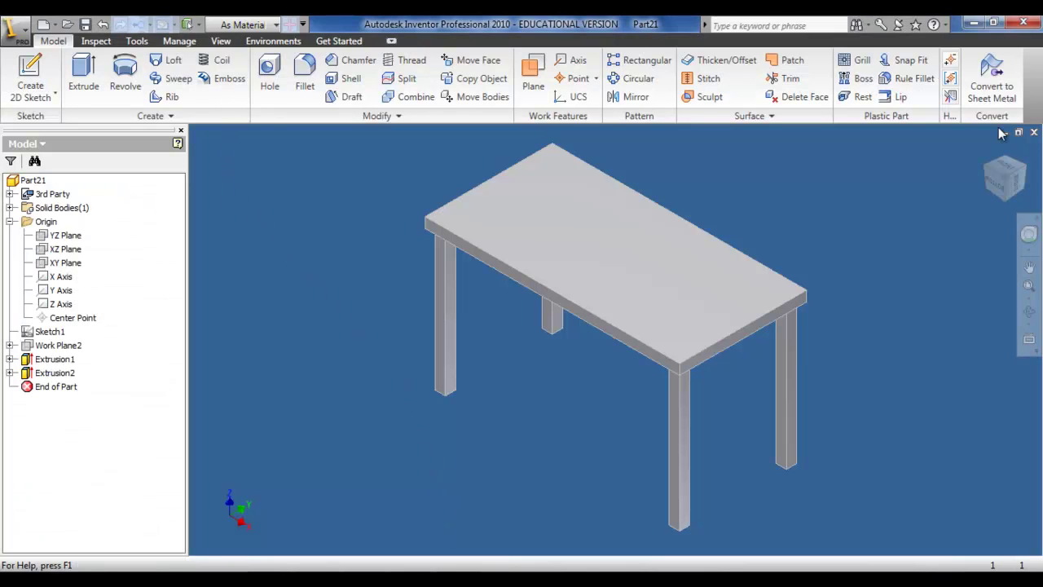
{"action": "left_click", "coordinate": [998, 184]}
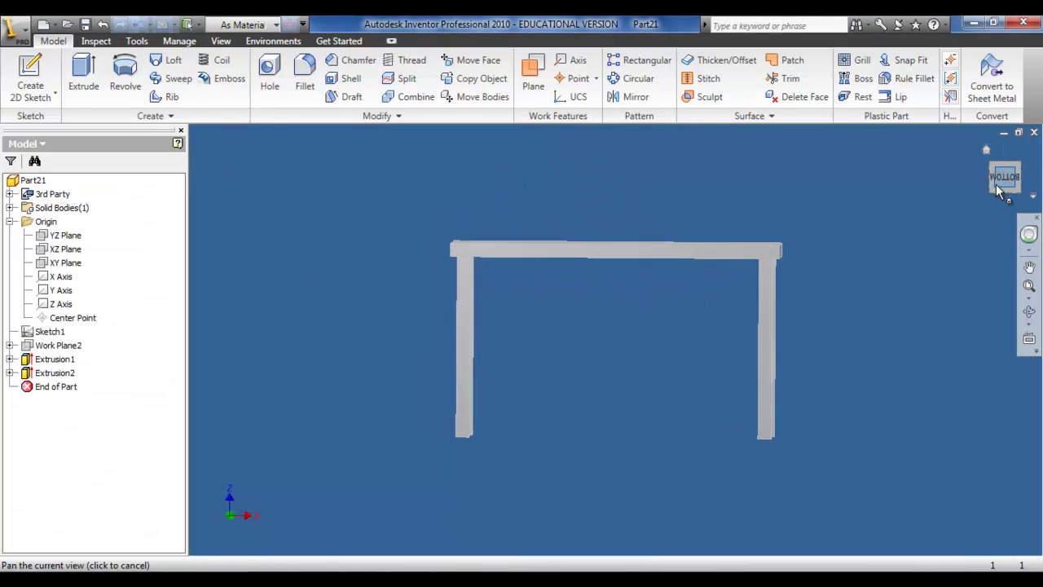